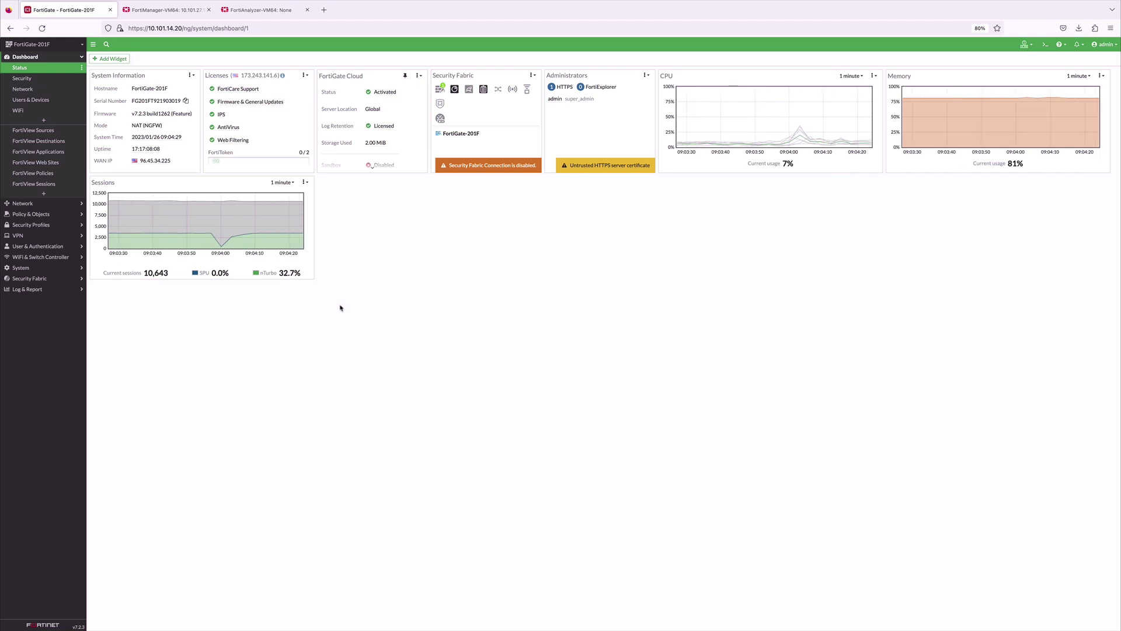
# Check in System Settings that NGFW Mode is set to Policy-based
pyautogui.click(37, 271)
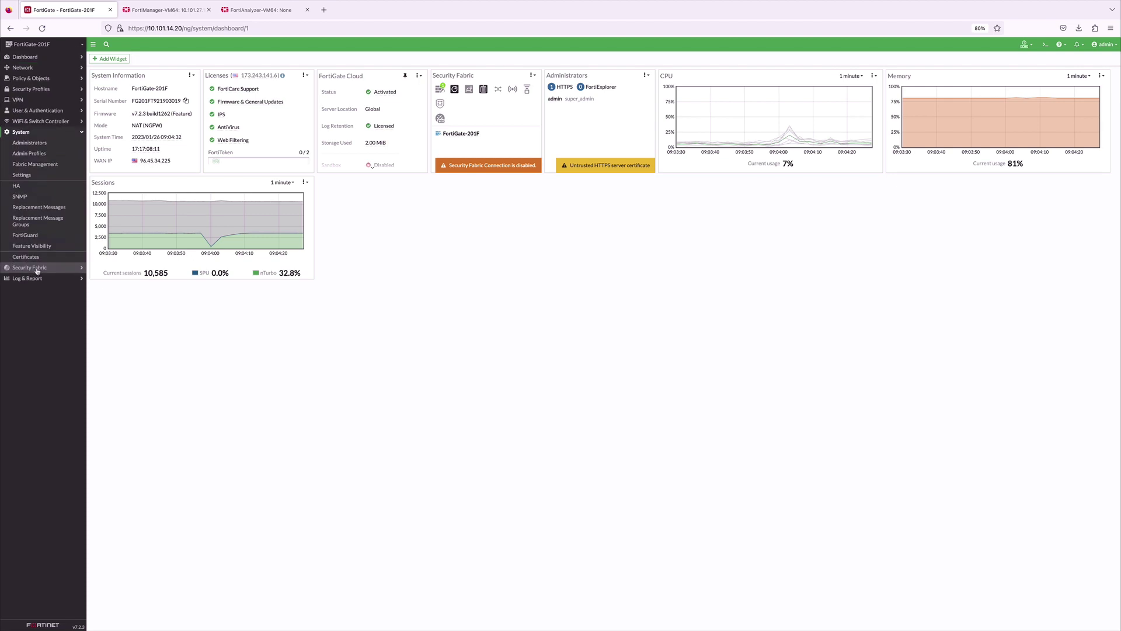
pyautogui.click(22, 175)
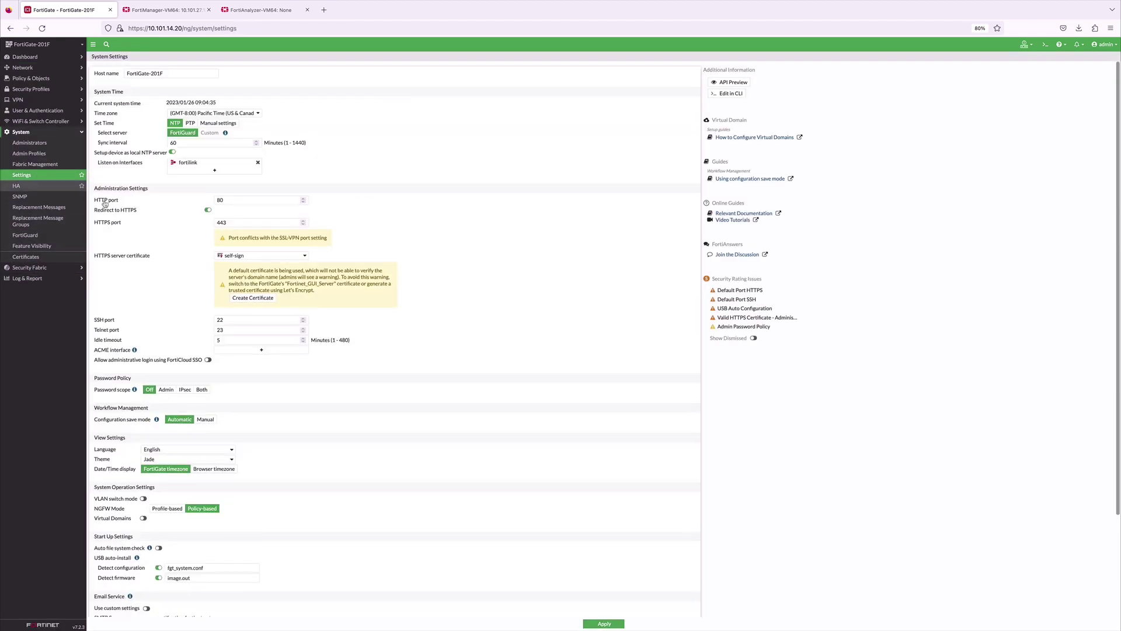
pyautogui.scroll(-4, 105, 203)
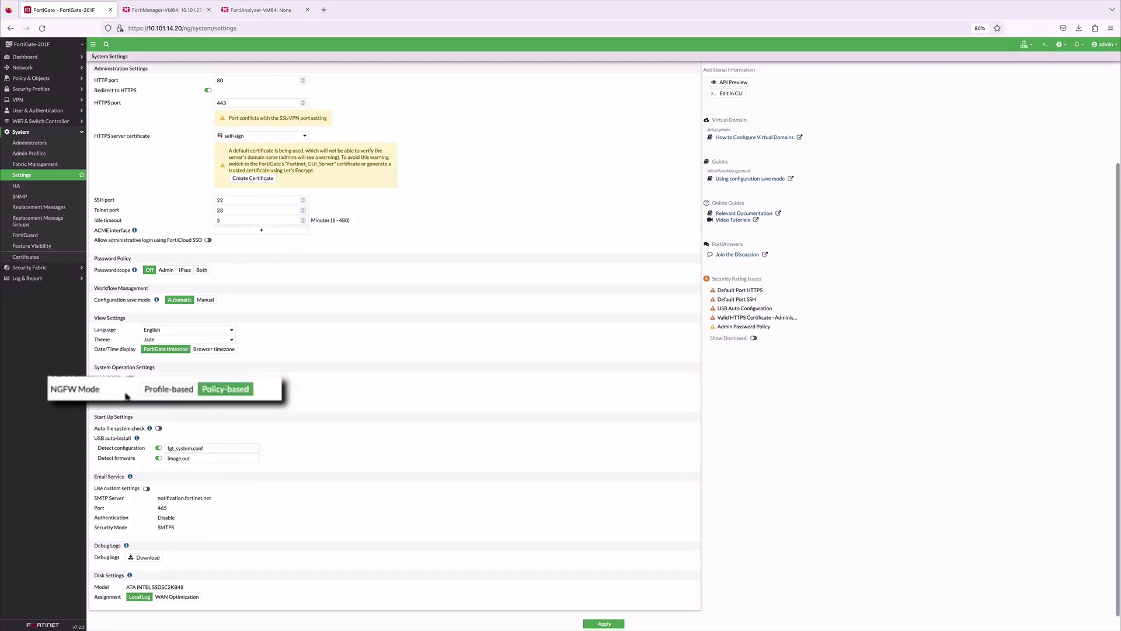
pyautogui.click(47, 79)
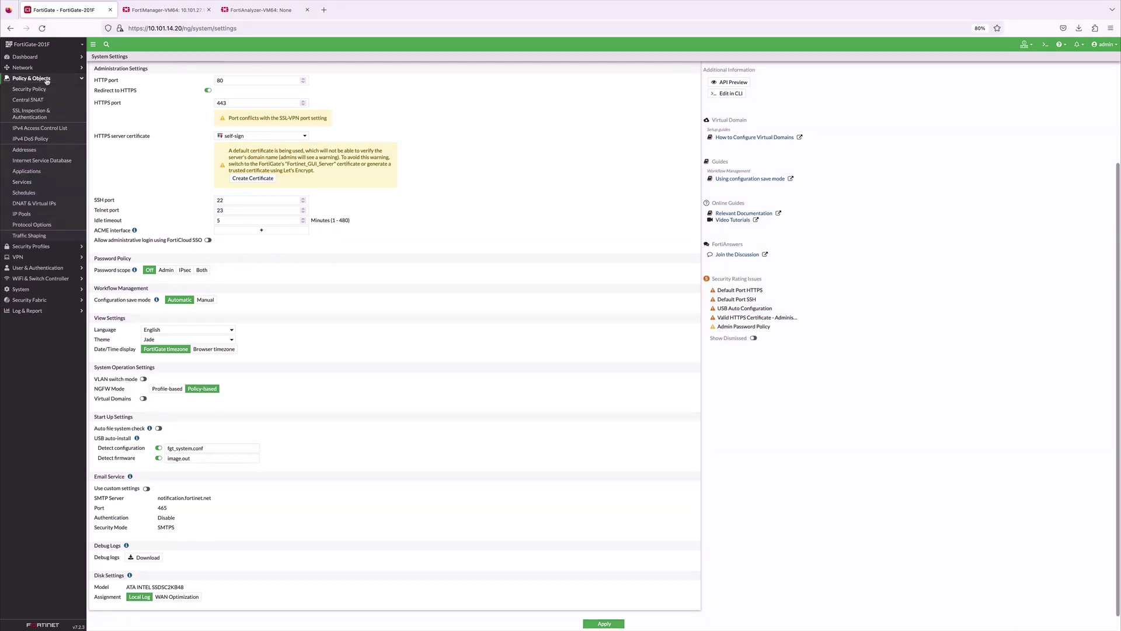
# Review the Policy Mode security policy (x2 to x1, action LEARN) and return to the list
pyautogui.click(43, 90)
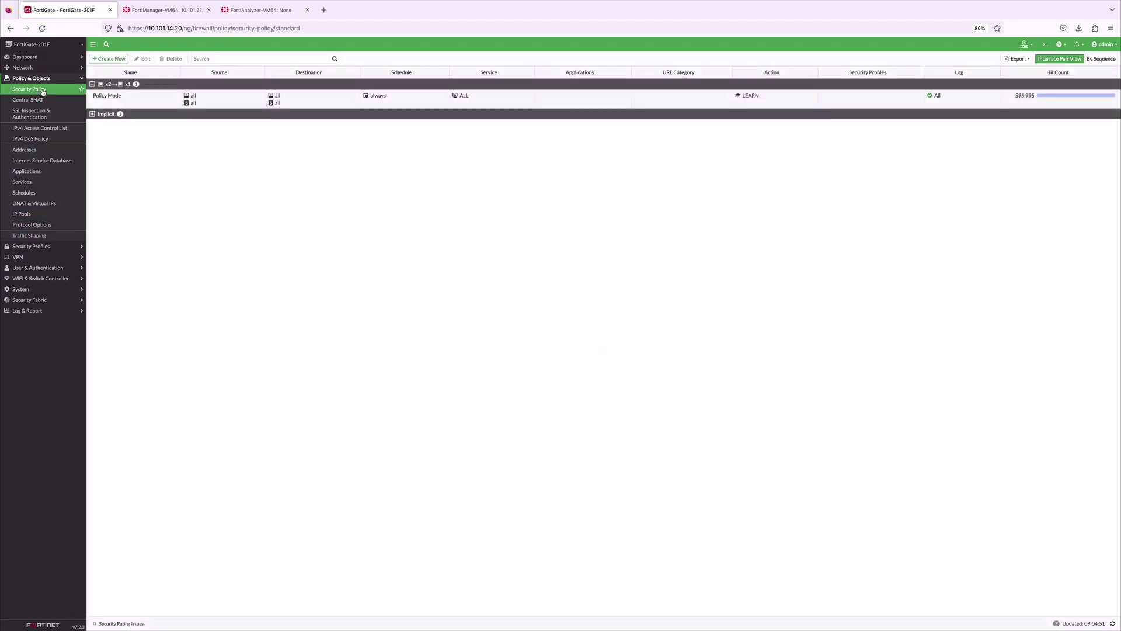
pyautogui.doubleClick(150, 103)
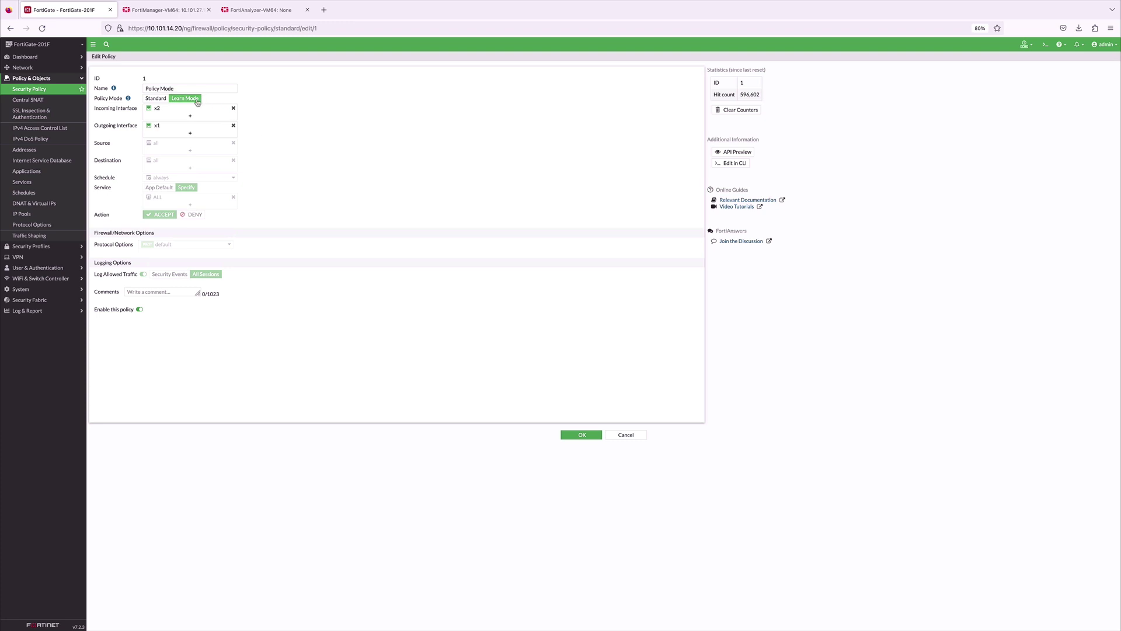
pyautogui.moveTo(202, 129)
pyautogui.click(582, 435)
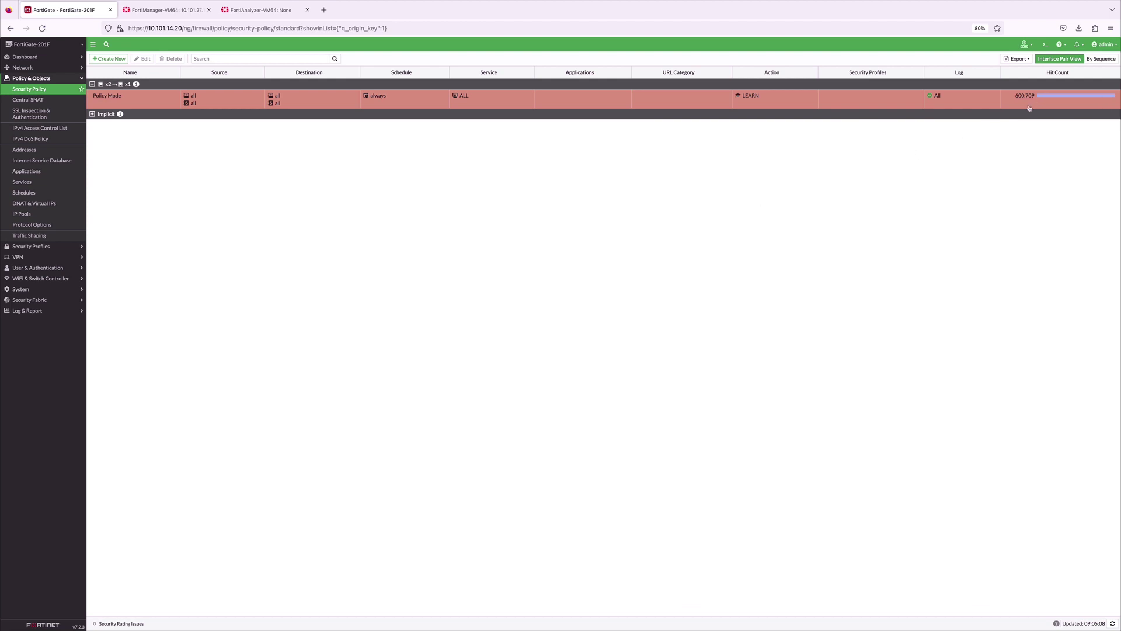
pyautogui.click(58, 311)
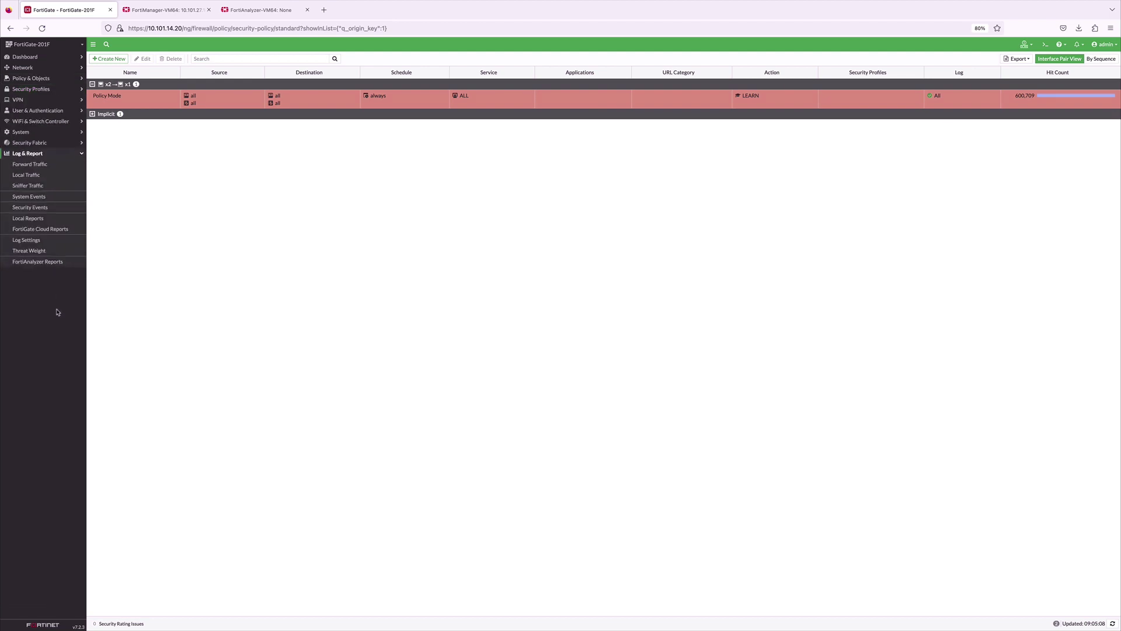
# Inspect the Application Control and Intrusion Prevention logs, ending on the Security Events summary
pyautogui.click(46, 207)
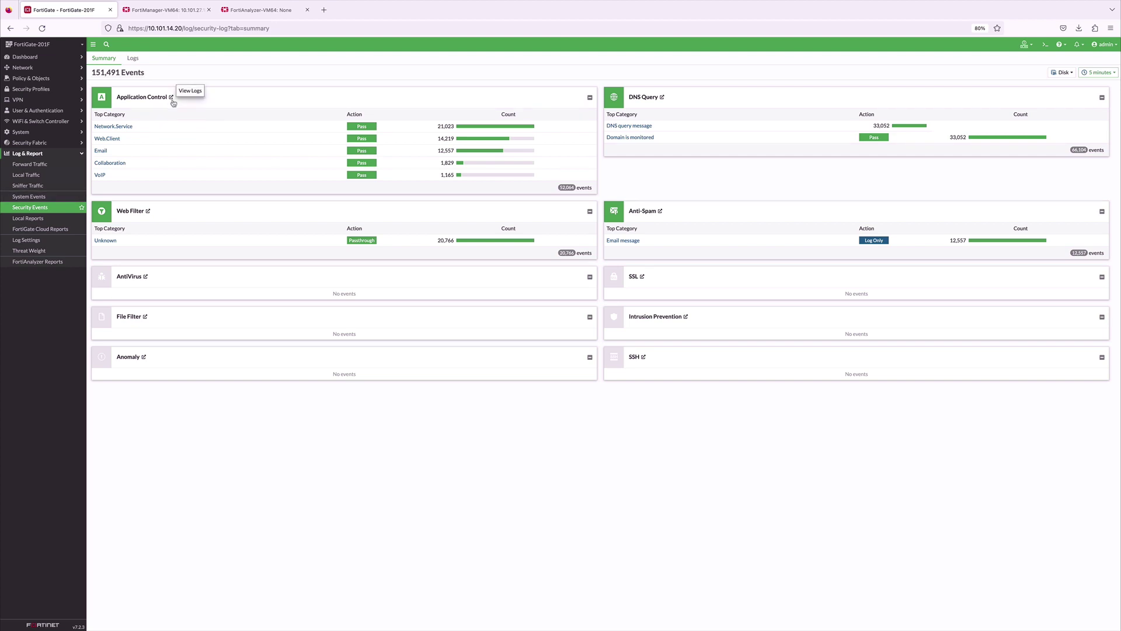
pyautogui.click(151, 97)
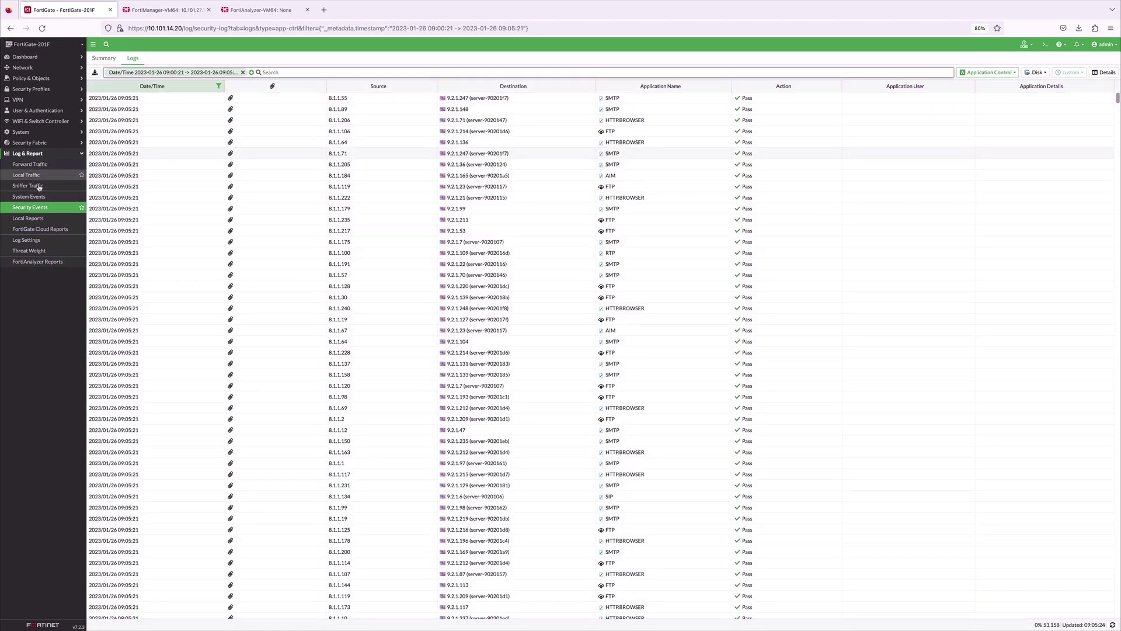
pyautogui.click(35, 207)
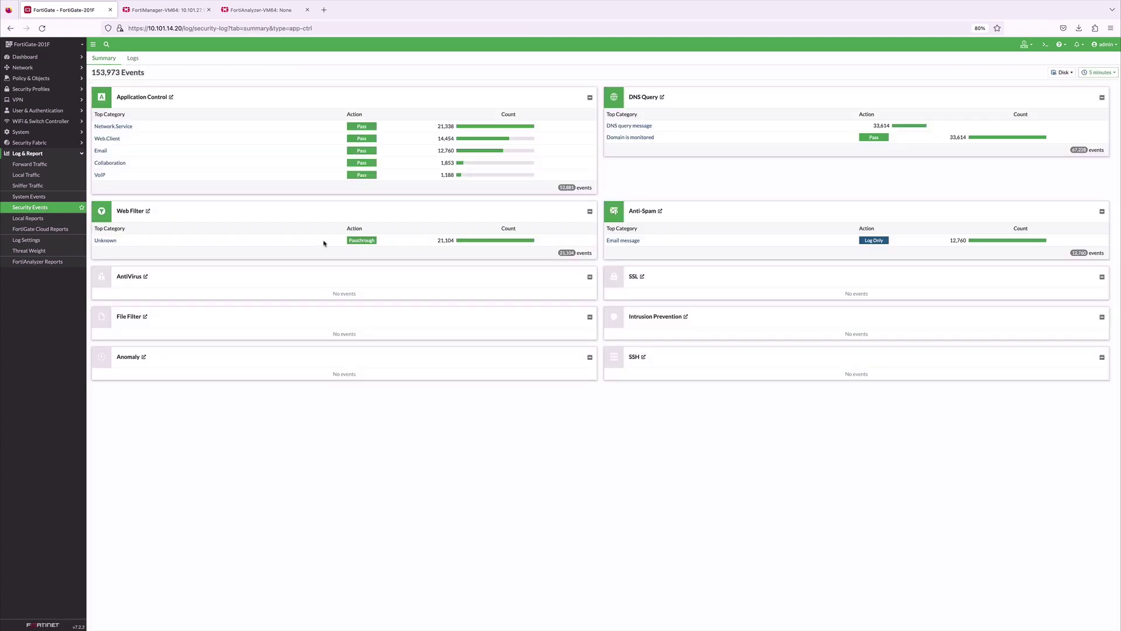
pyautogui.click(653, 317)
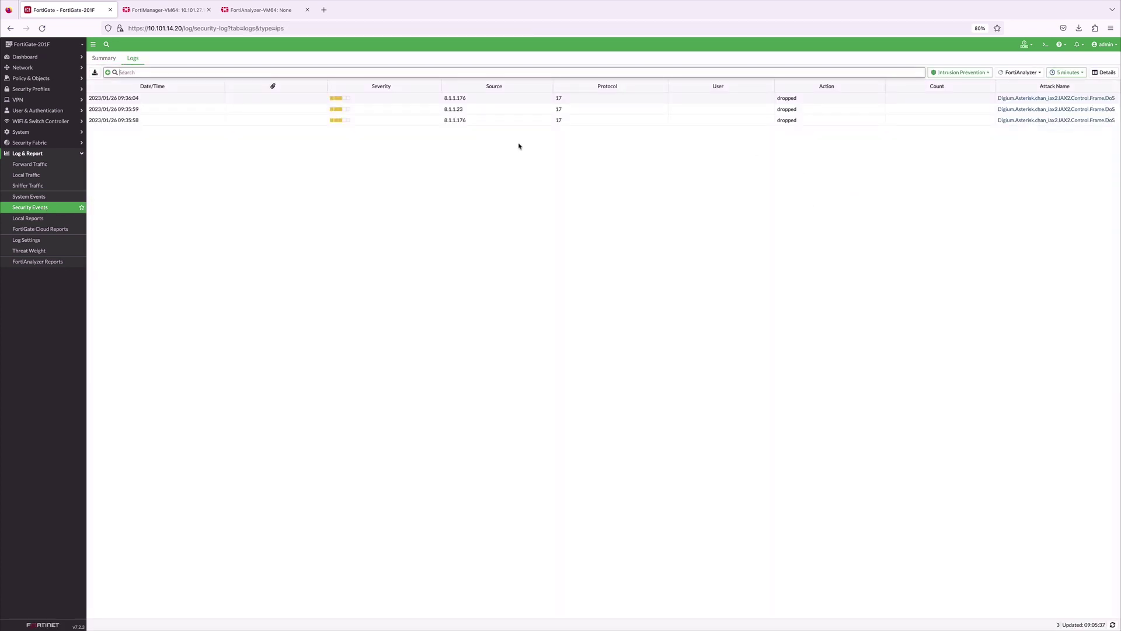
pyautogui.click(36, 208)
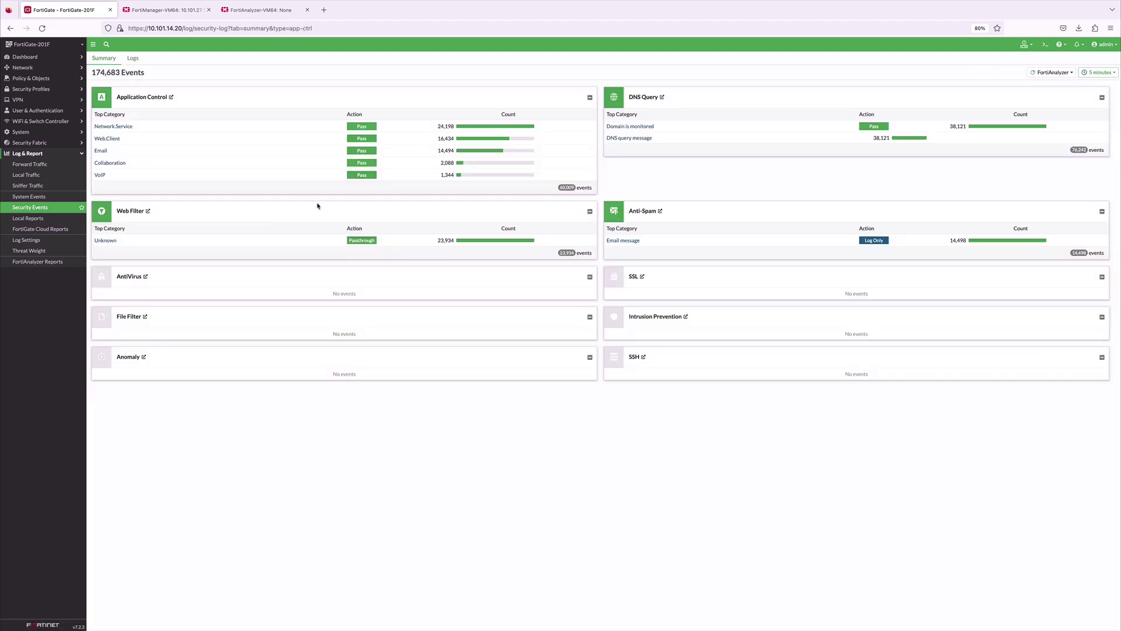
pyautogui.click(35, 142)
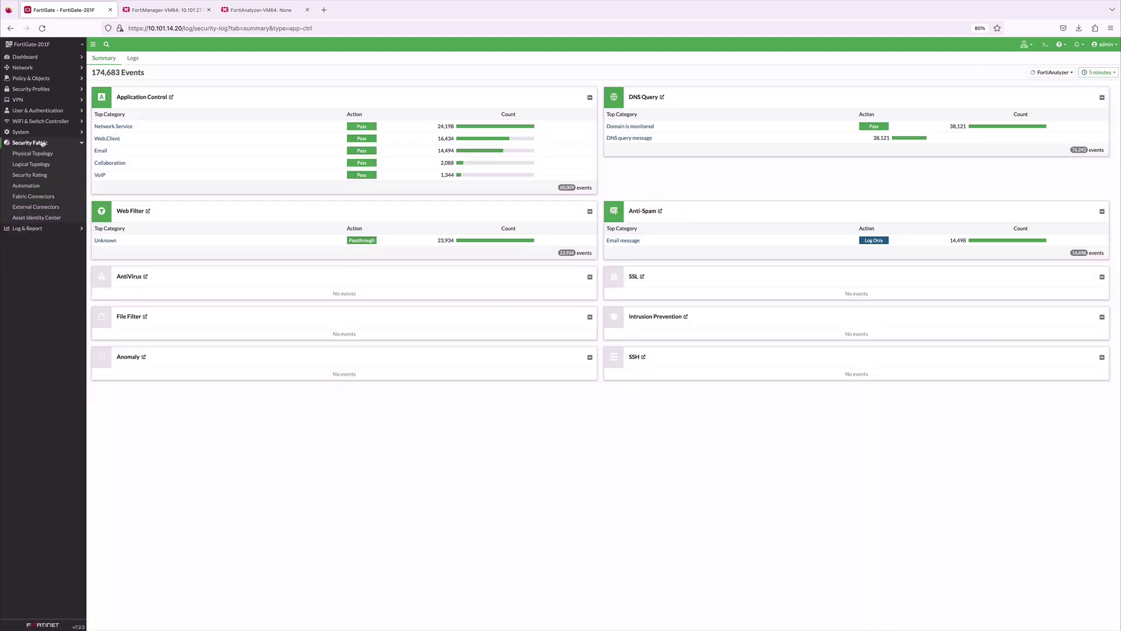
# Verify the FortiManager and FortiAnalyzer Logging fabric connectors both show Connected
pyautogui.click(40, 198)
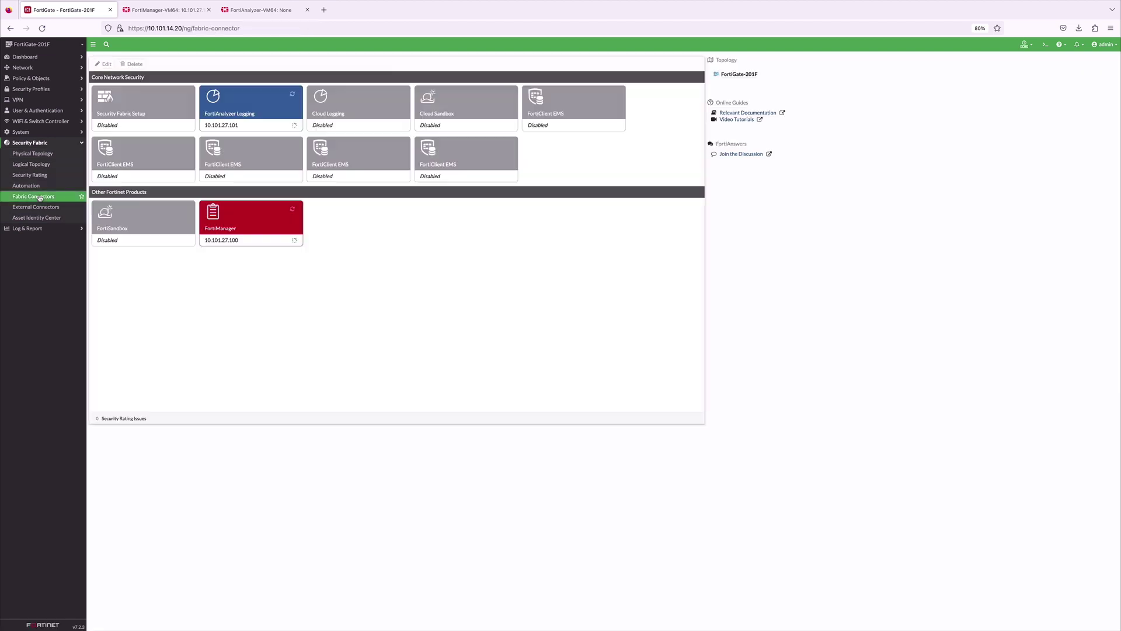
pyautogui.doubleClick(240, 228)
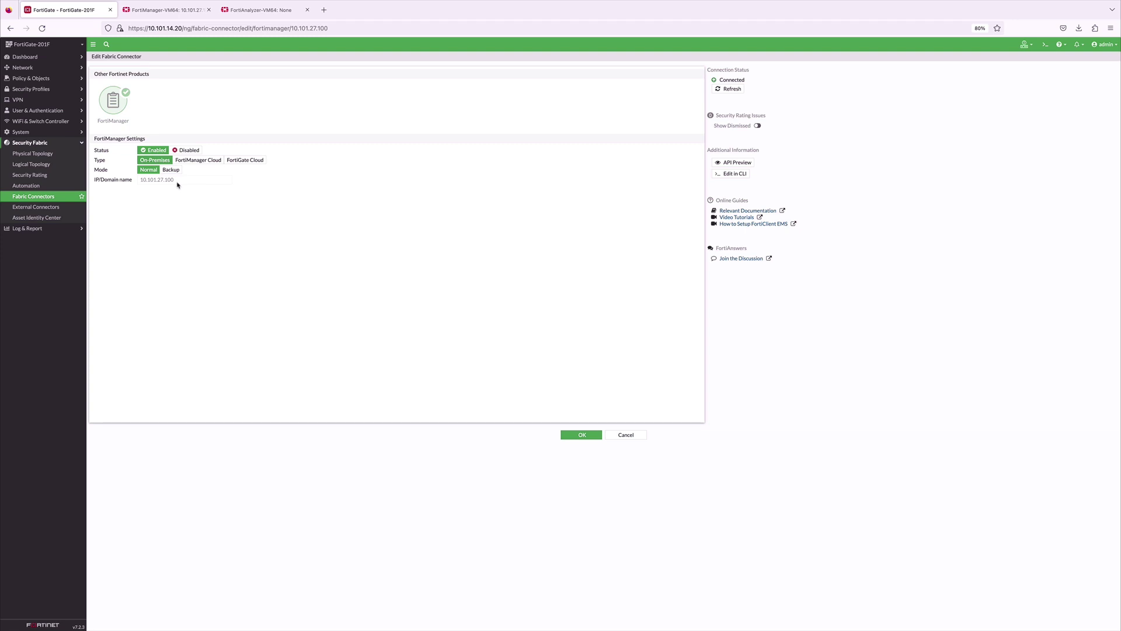
pyautogui.click(582, 435)
pyautogui.doubleClick(261, 108)
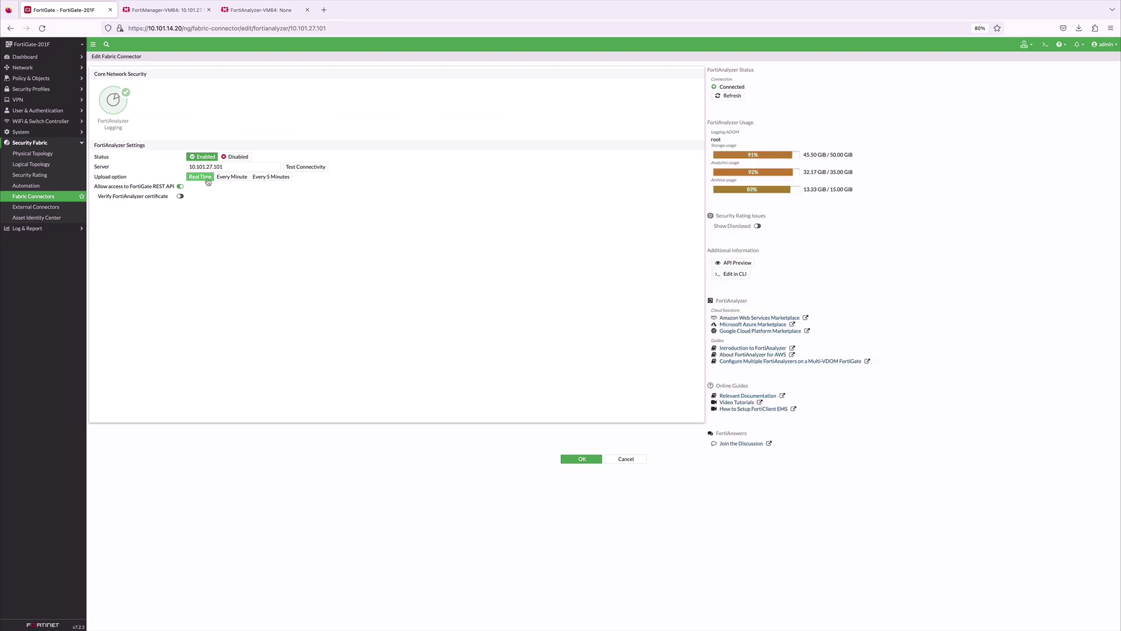
pyautogui.click(563, 460)
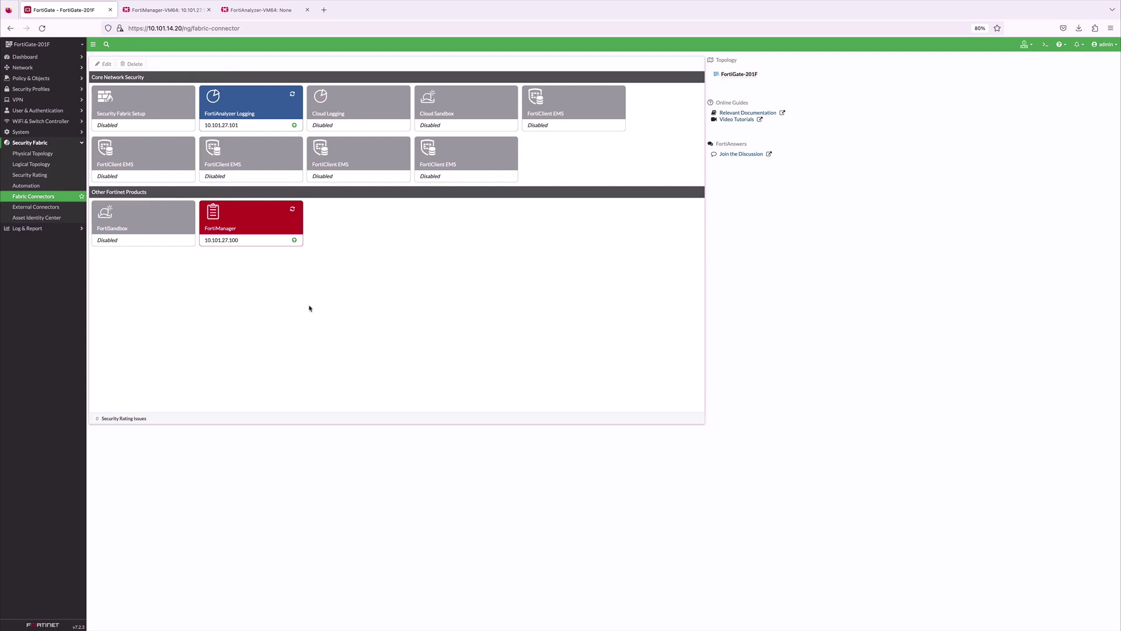
pyautogui.click(180, 14)
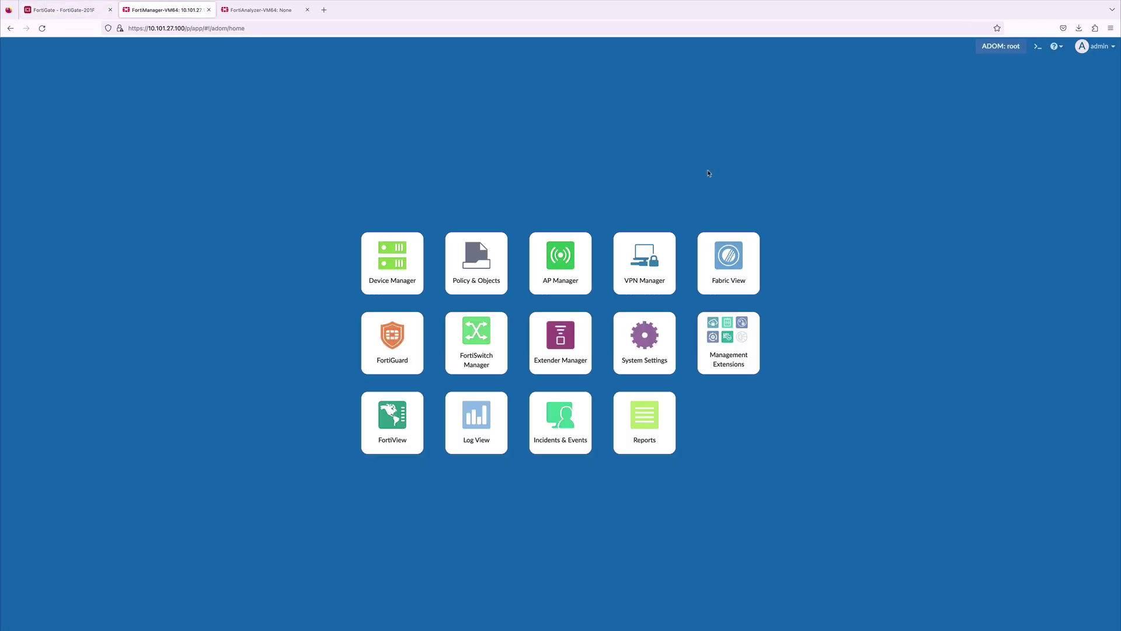
# Confirm in Device Manager that FortiGate-201F is connected with its policy package installed
pyautogui.click(411, 262)
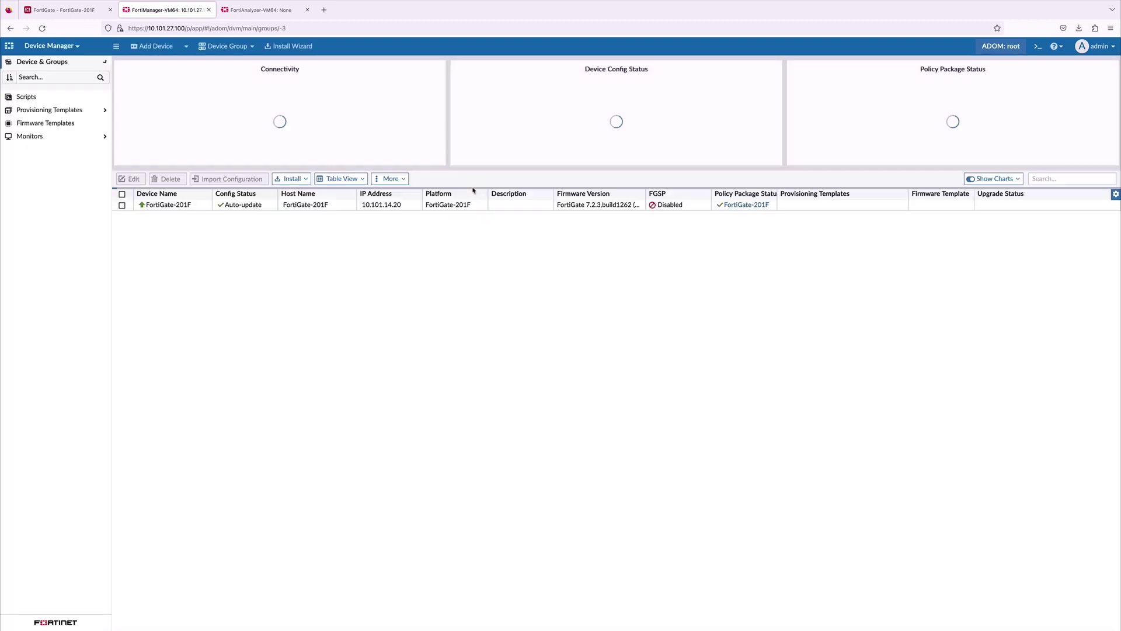
pyautogui.click(474, 194)
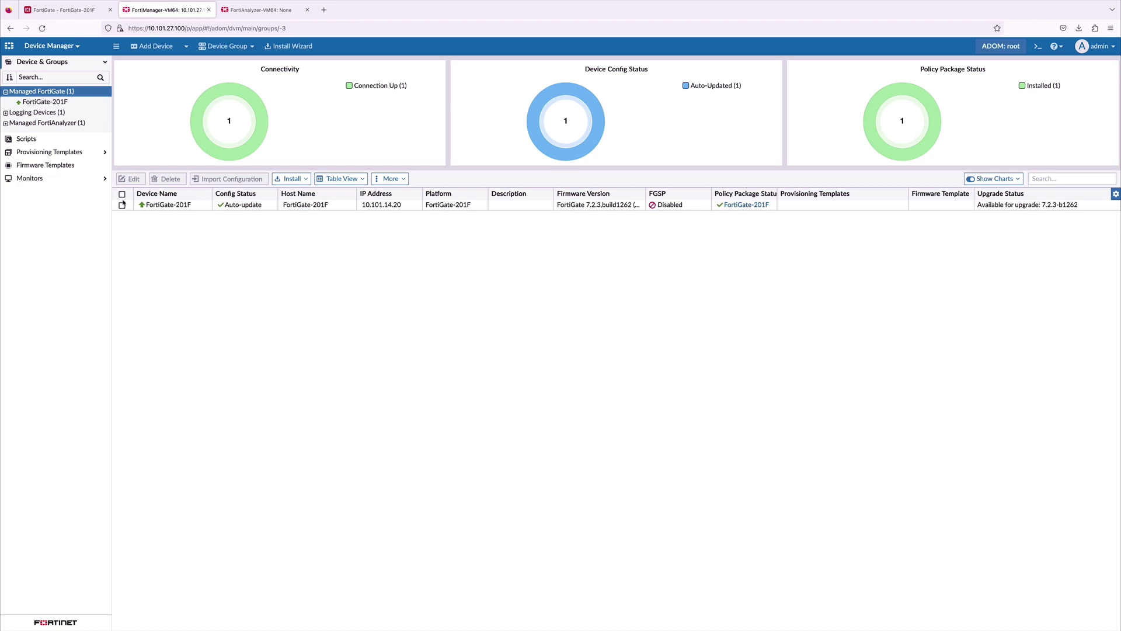
pyautogui.hotkey('ctrl', 'Tab')
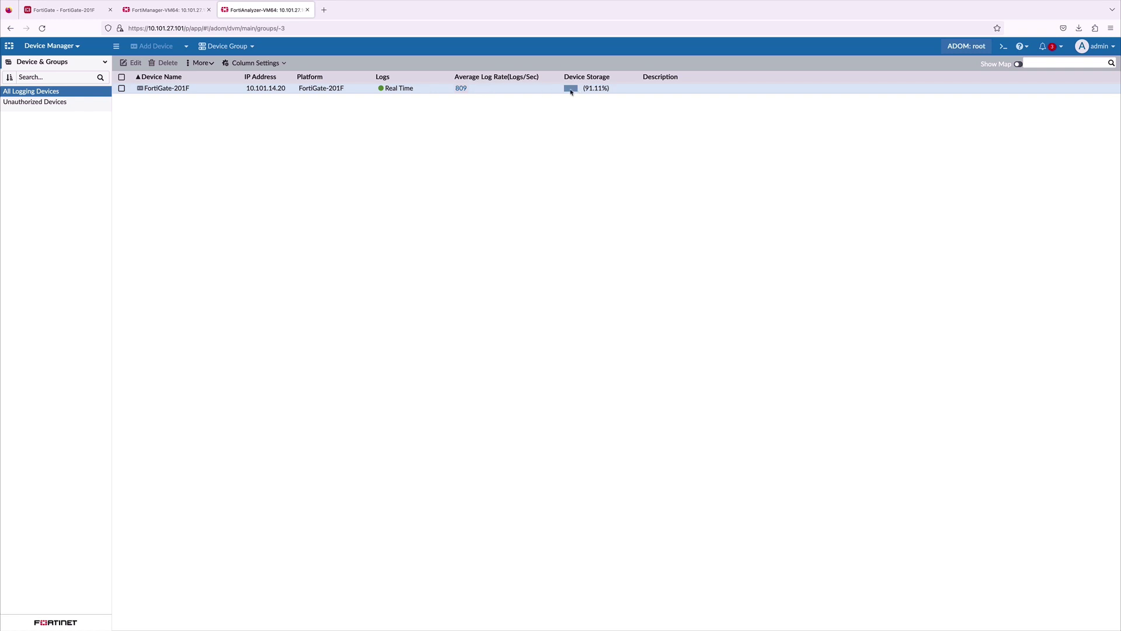
# View FortiView Policy Hits for FortiGate-201F, then launch FortiManager's Policy Analyzer
pyautogui.click(51, 45)
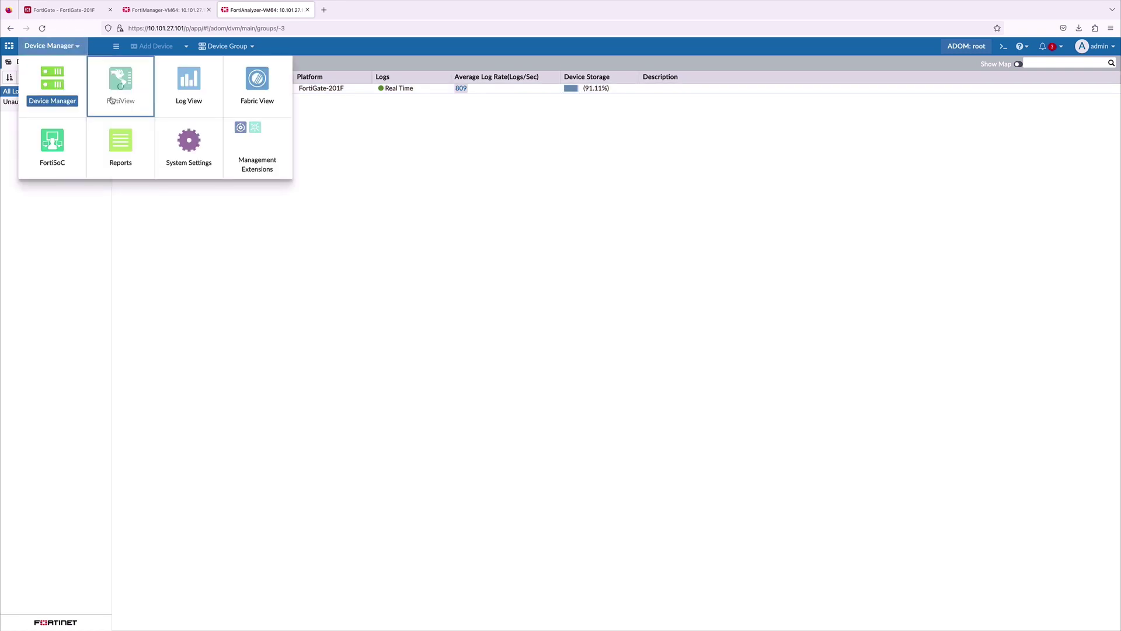
pyautogui.click(119, 87)
pyautogui.click(60, 154)
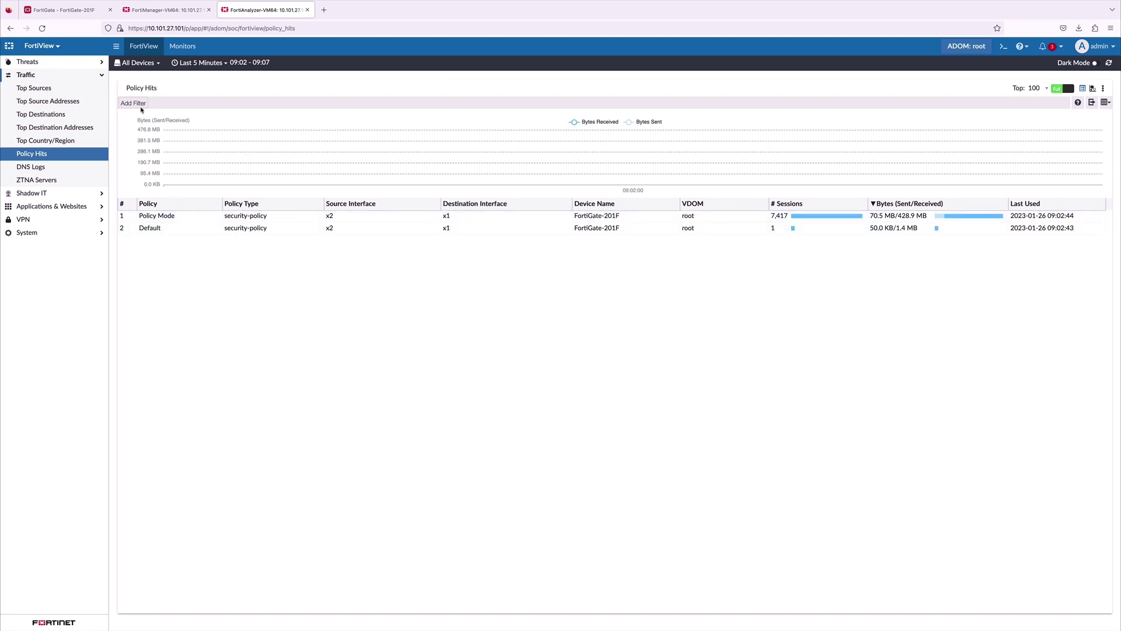
pyautogui.click(166, 11)
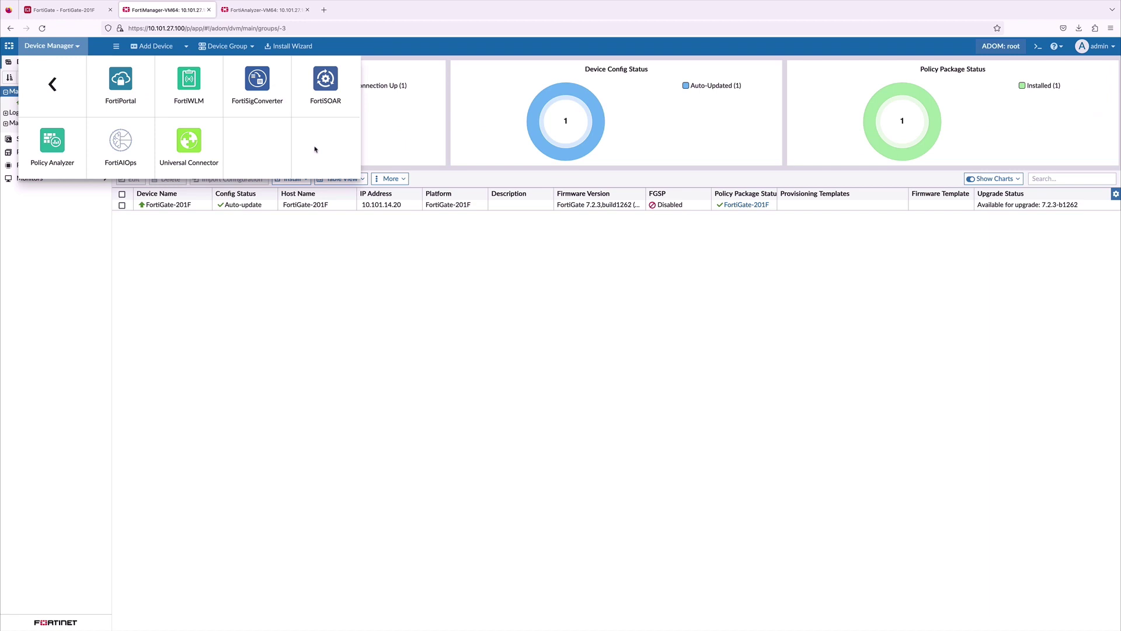
pyautogui.click(53, 149)
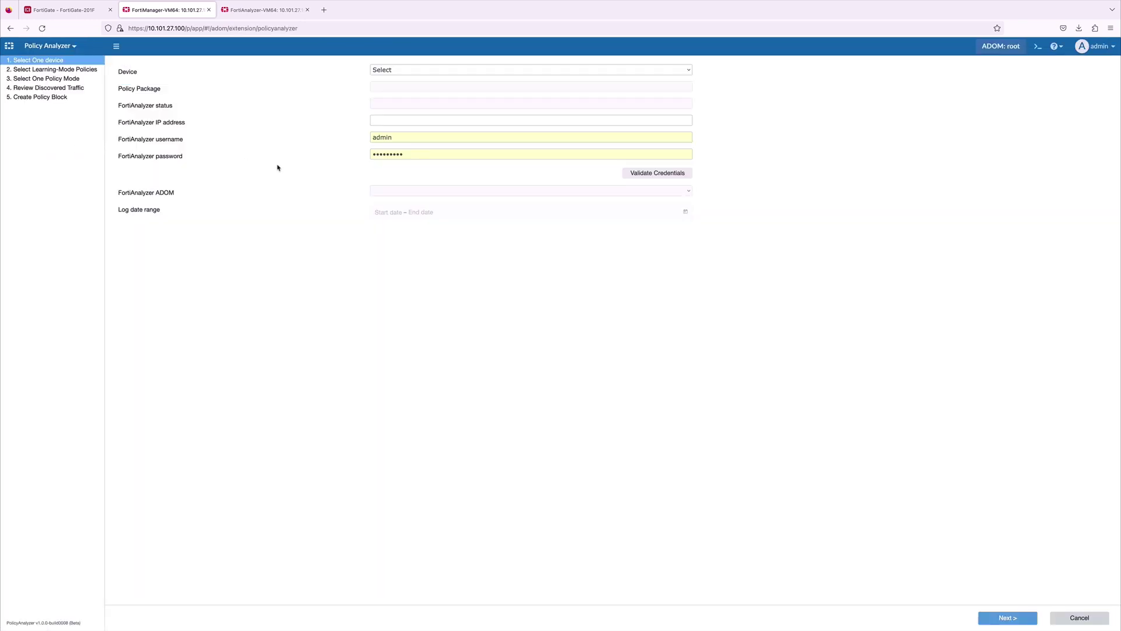
# Select FortiGate-201F[root] as the device and validate the FortiAnalyzer credentials
pyautogui.click(401, 72)
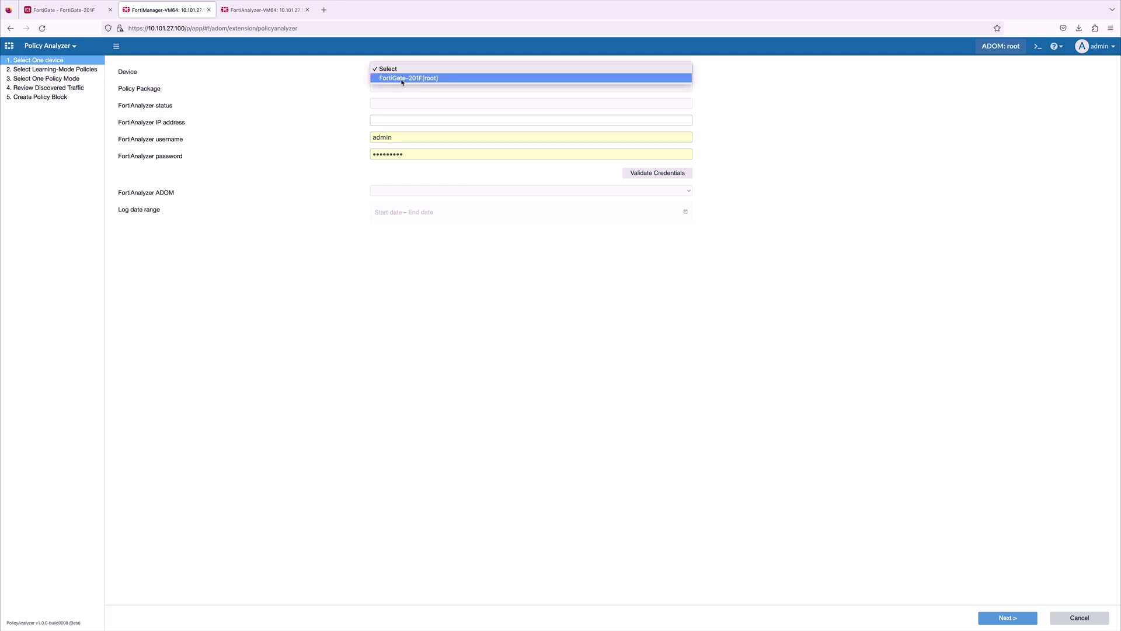
pyautogui.click(402, 78)
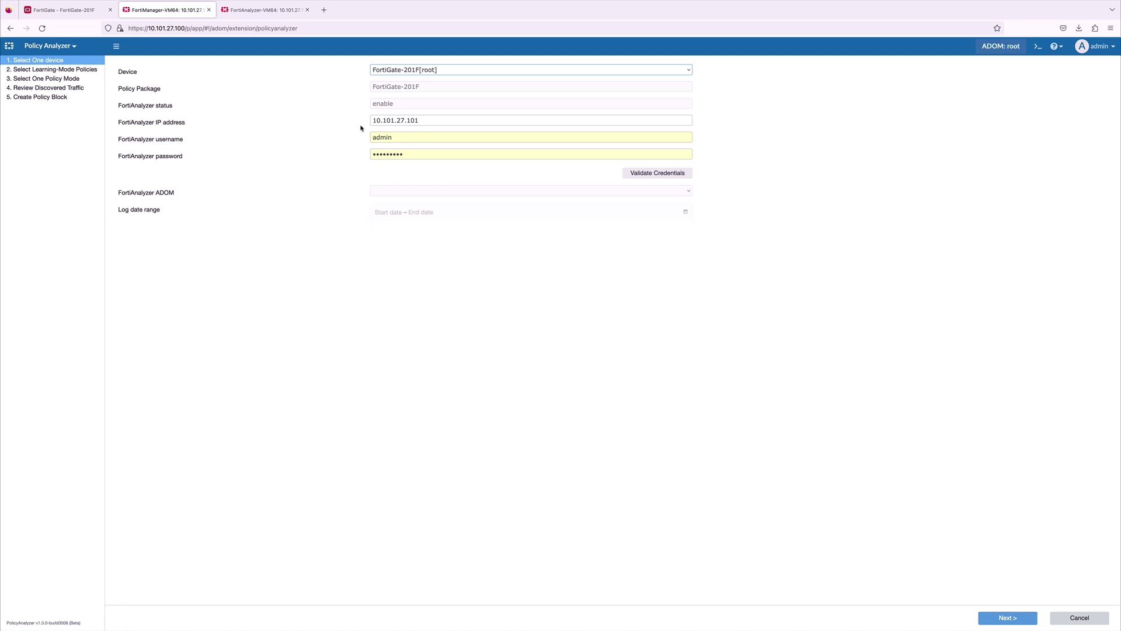
pyautogui.click(631, 173)
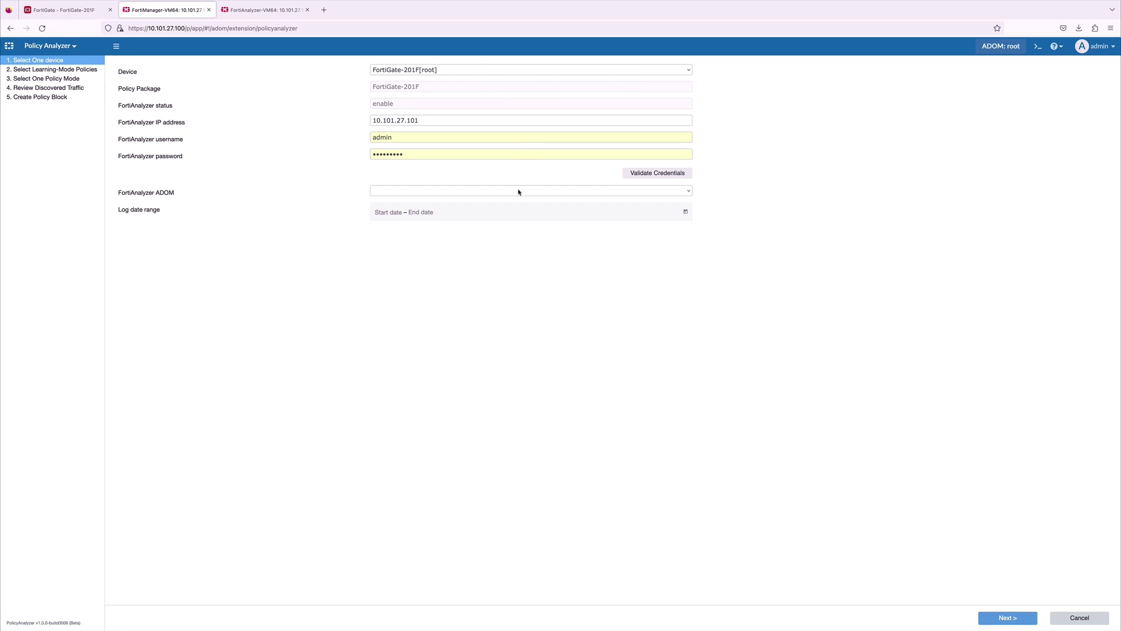
# Set the FortiAnalyzer ADOM to root and the log range to 1/25/2023–1/26/2023
pyautogui.click(518, 191)
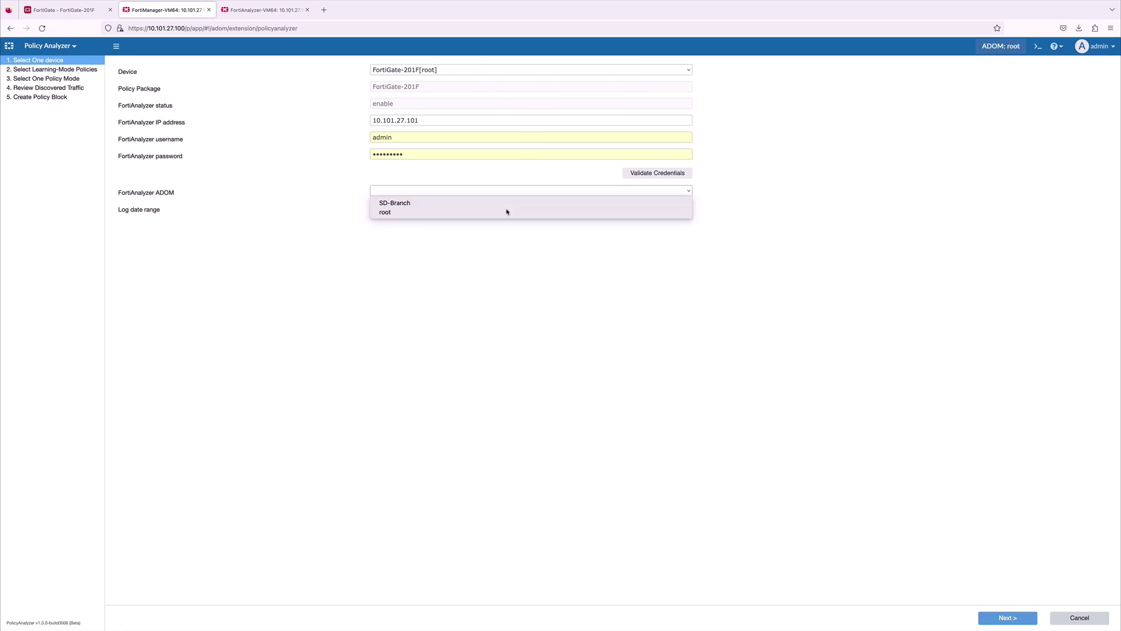
pyautogui.click(507, 212)
pyautogui.click(686, 213)
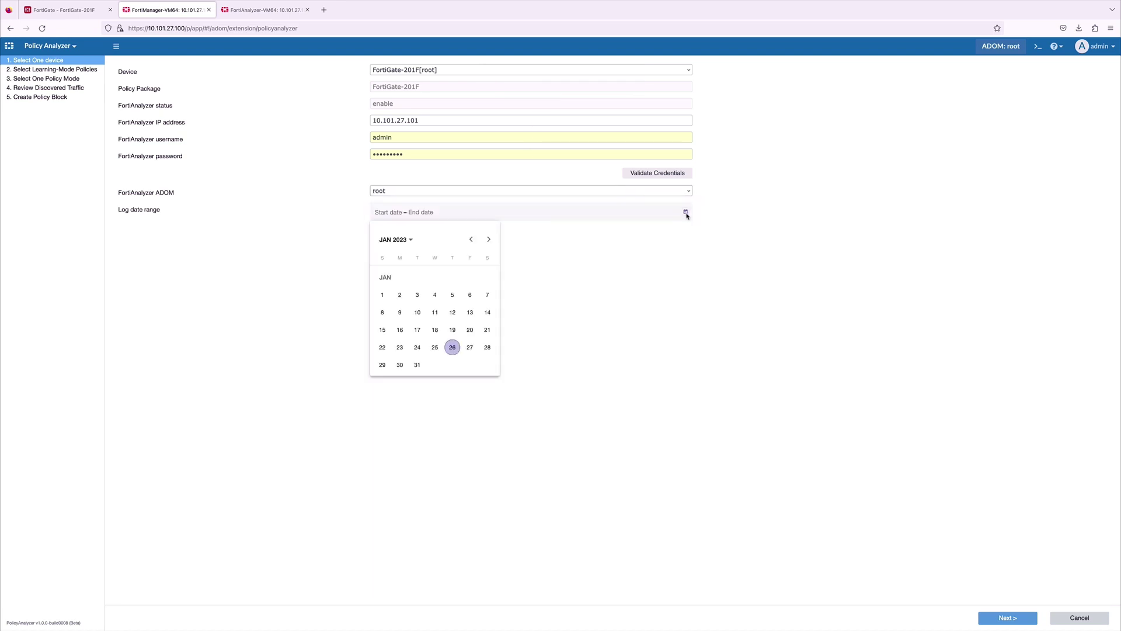
pyautogui.click(435, 347)
pyautogui.click(452, 348)
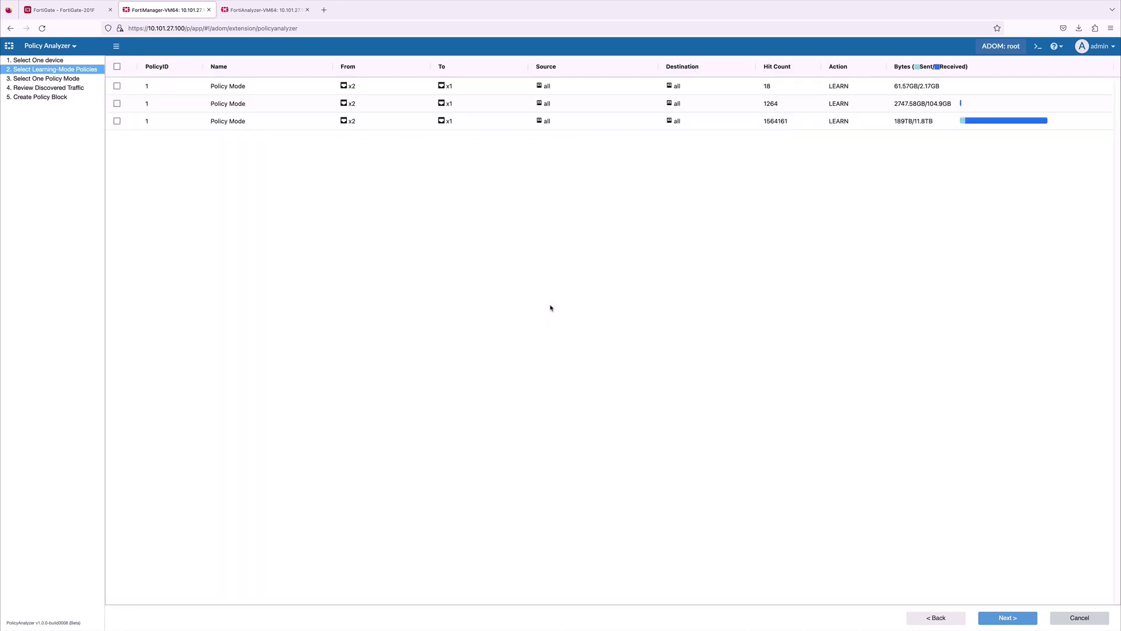
# Select the Policy Mode entry with 1564161 hits and continue to policy mode selection
pyautogui.click(116, 121)
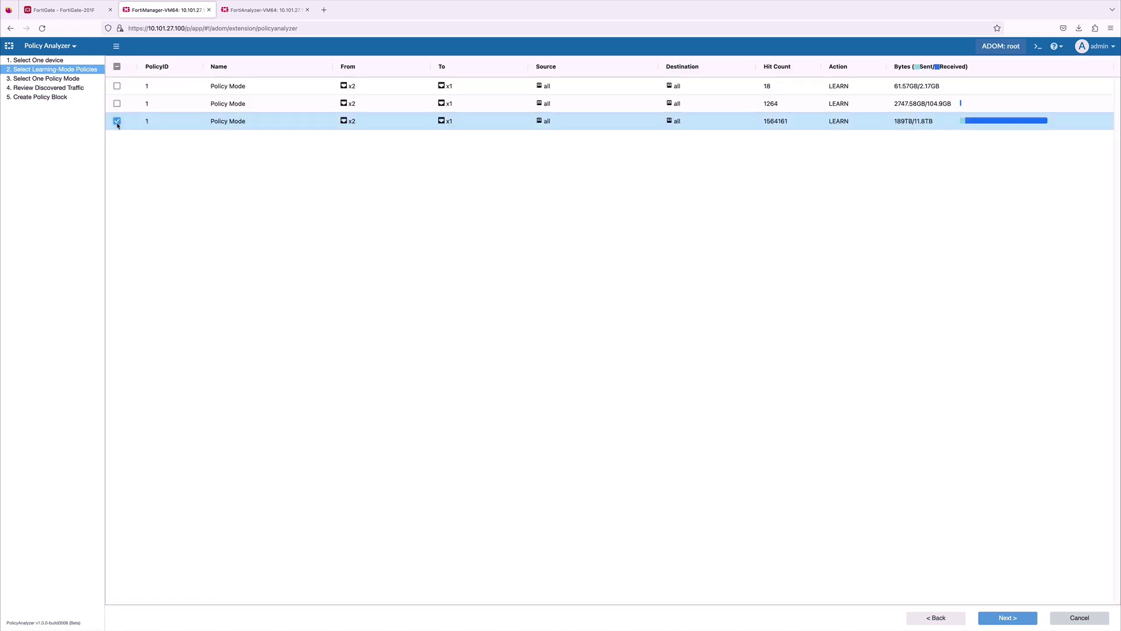
pyautogui.click(1008, 617)
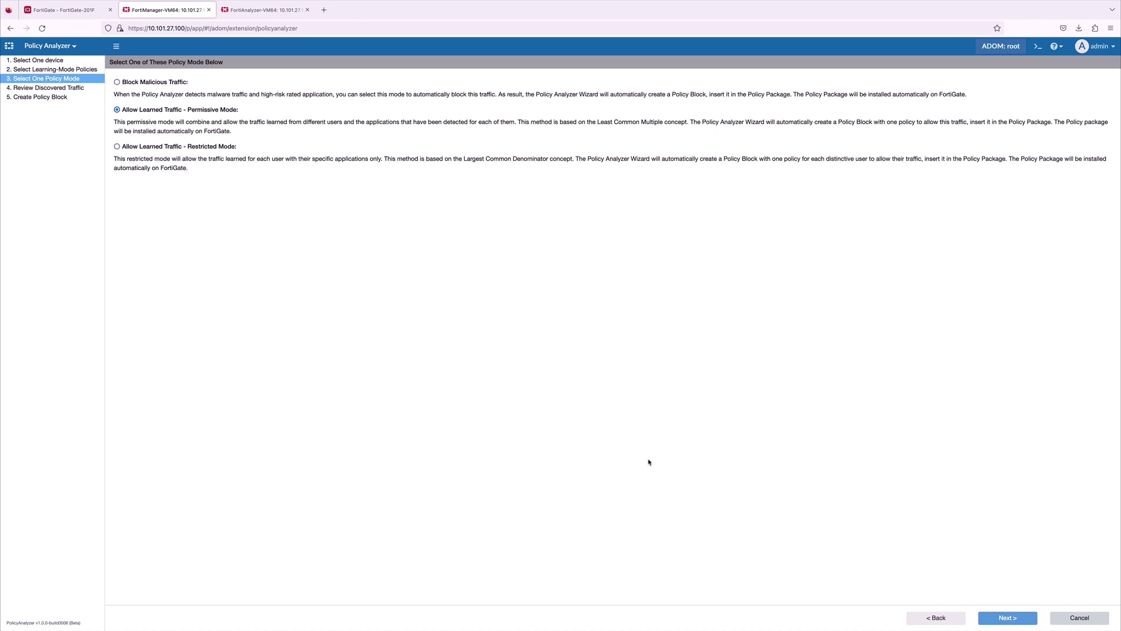
# Review top users, threats and applications, preview the AllowAddr block, then choose Block Malicious Traffic
pyautogui.click(986, 618)
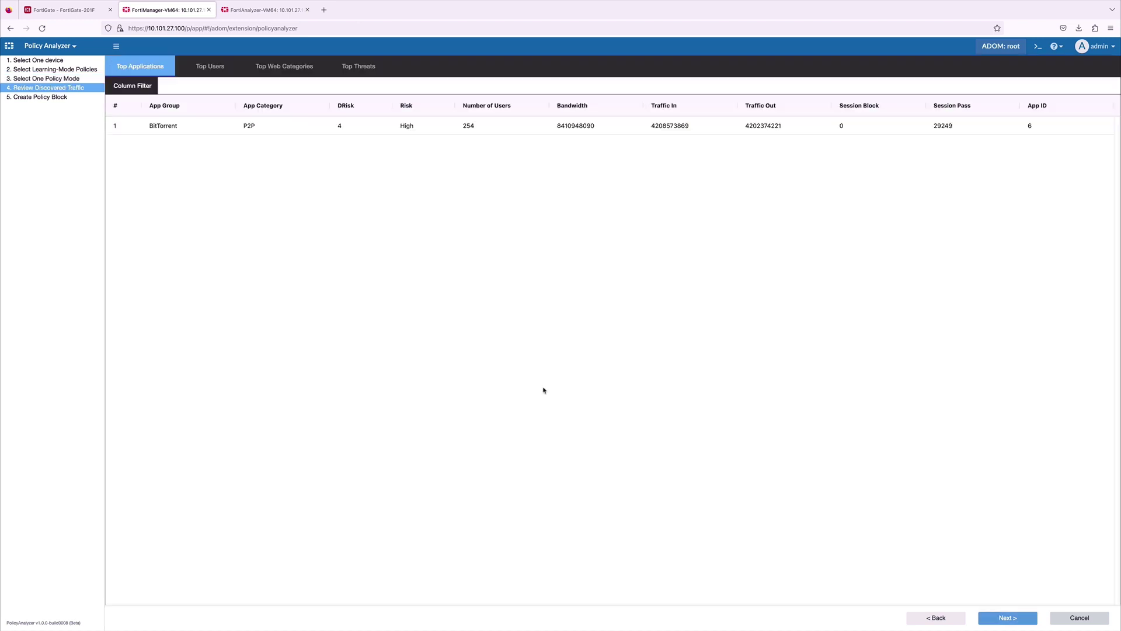
pyautogui.click(218, 69)
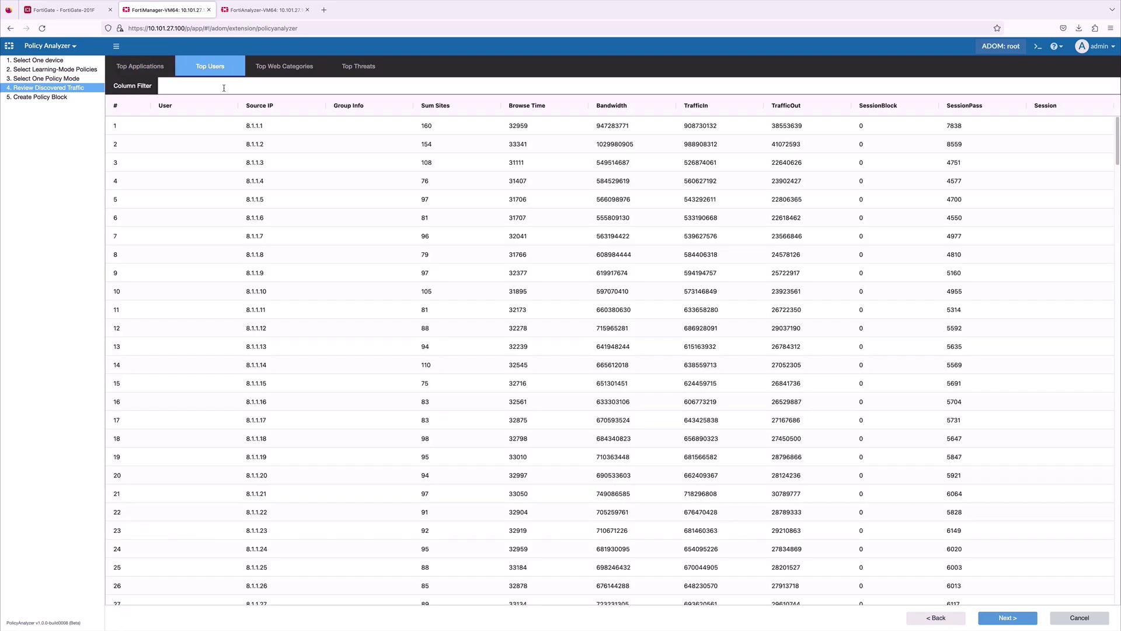
pyautogui.click(373, 70)
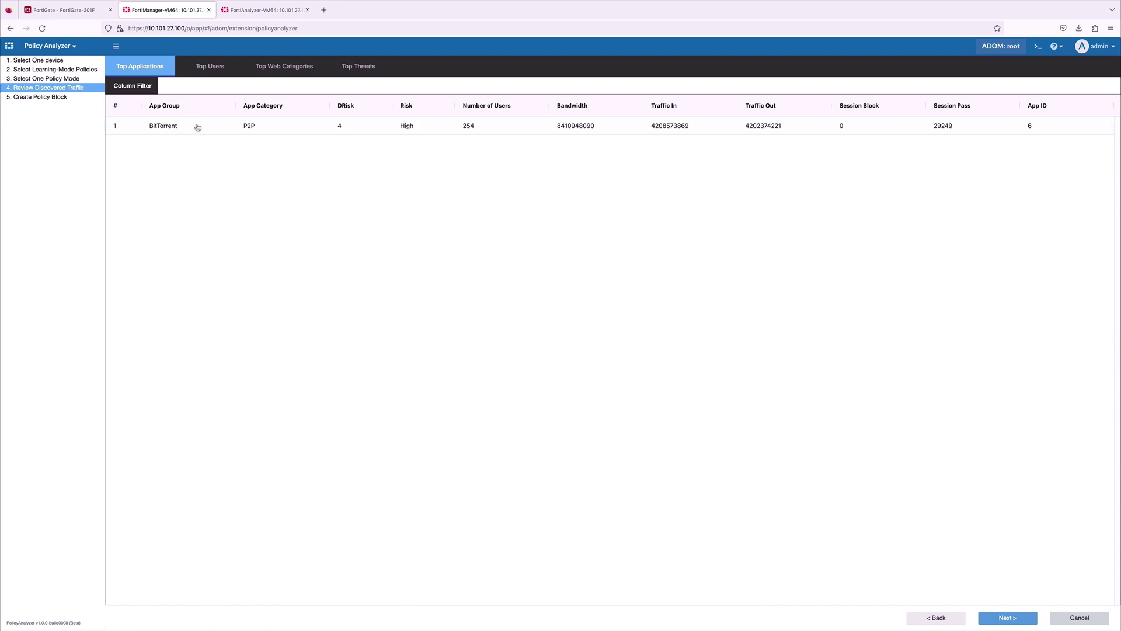
pyautogui.click(195, 128)
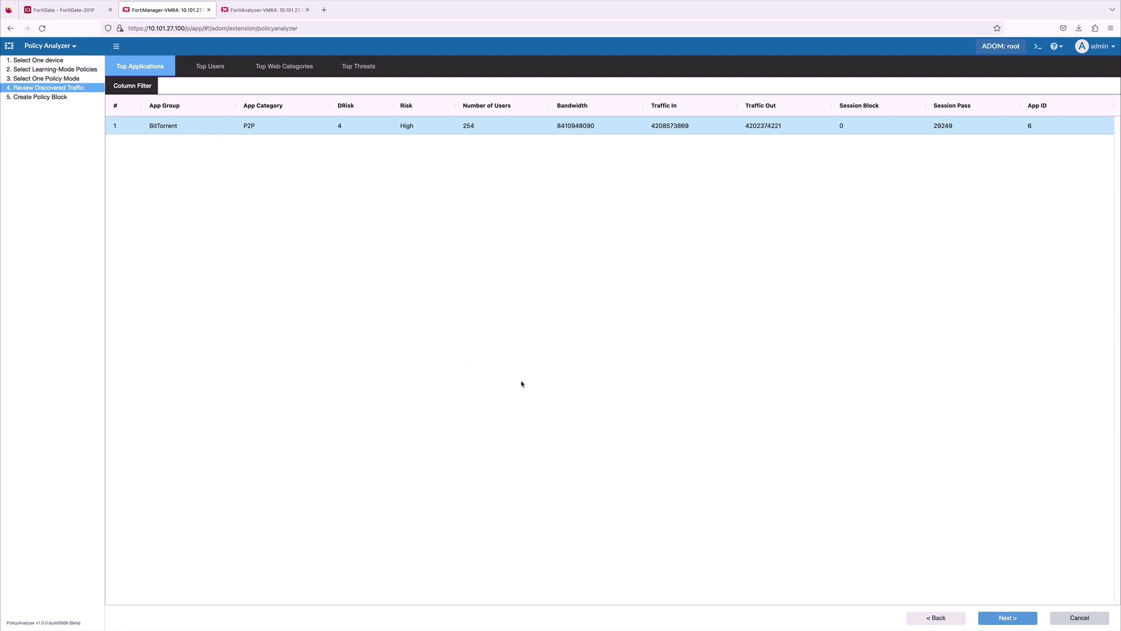
pyautogui.click(993, 620)
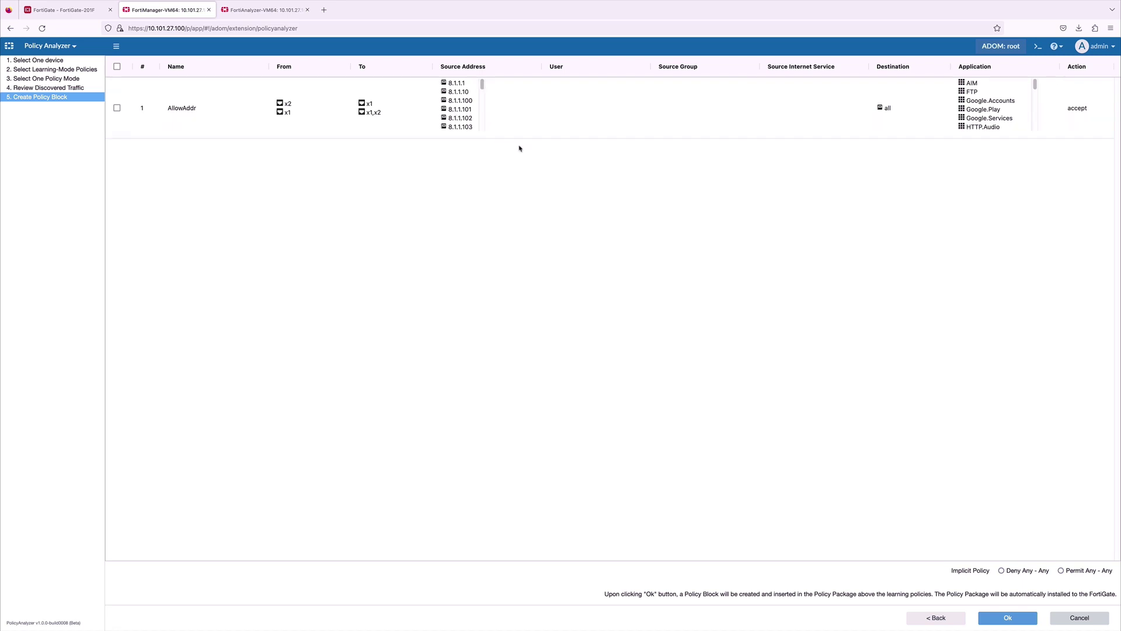
pyautogui.moveTo(1034, 86); pyautogui.dragTo(1034, 529)
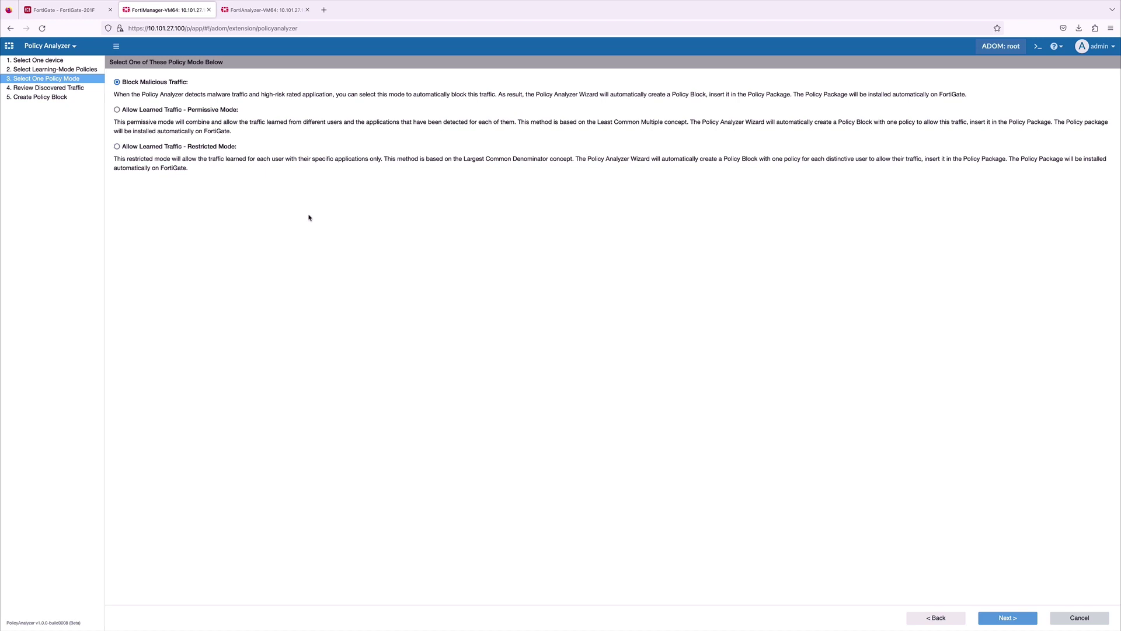
# Select BitTorrent and the BlockMalicious deny policy, then confirm installing it to FortiGate
pyautogui.click(1007, 617)
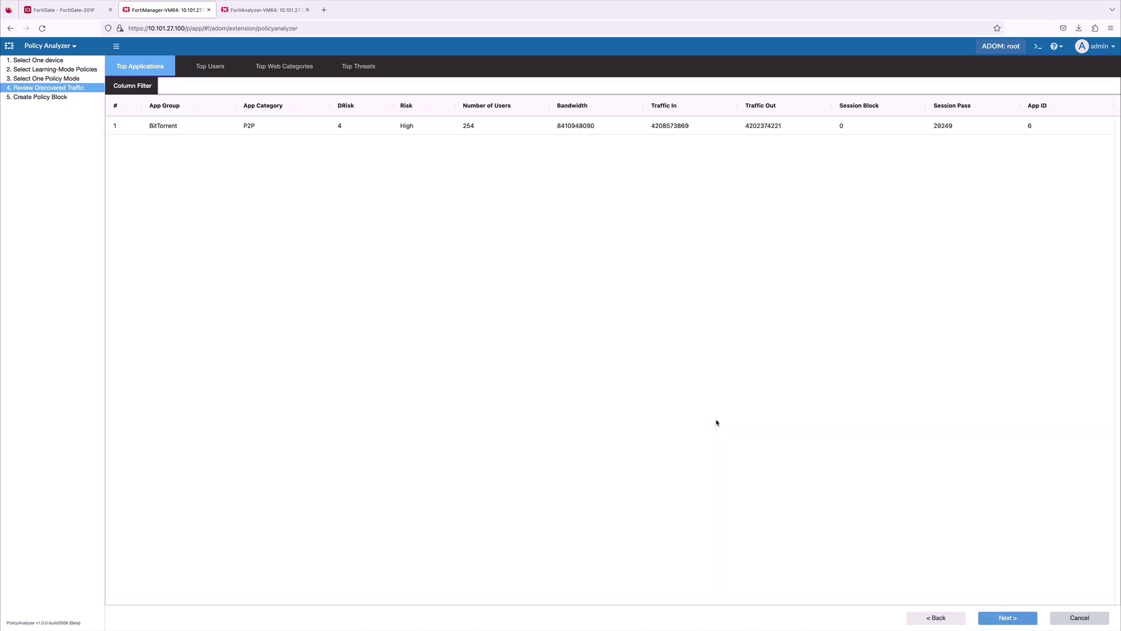
pyautogui.click(509, 129)
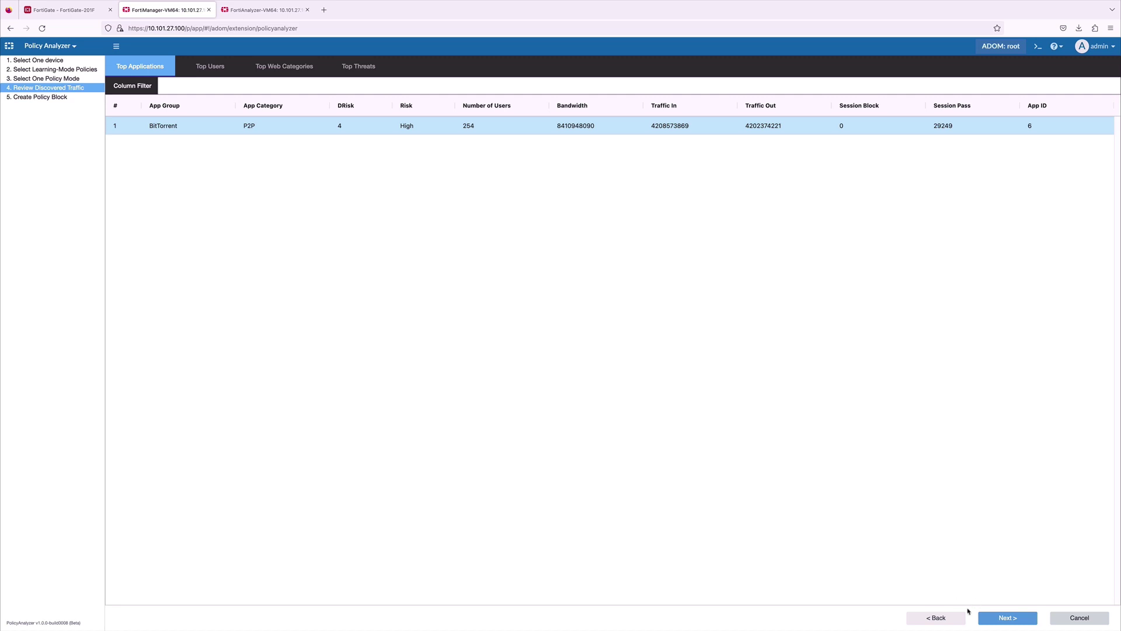
pyautogui.click(1004, 618)
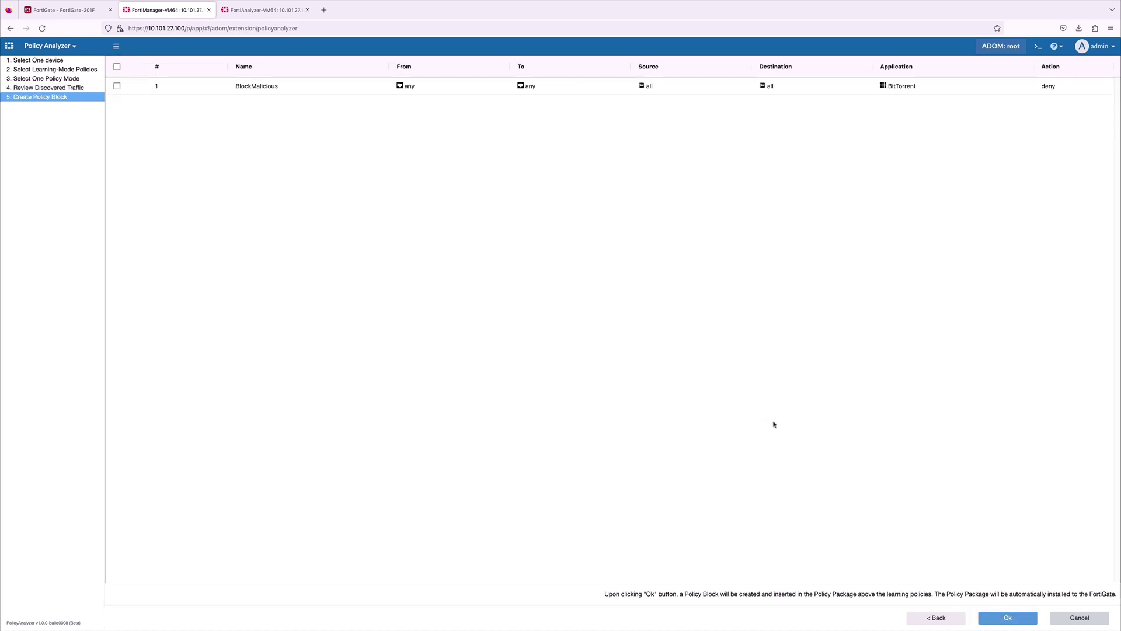
pyautogui.click(117, 86)
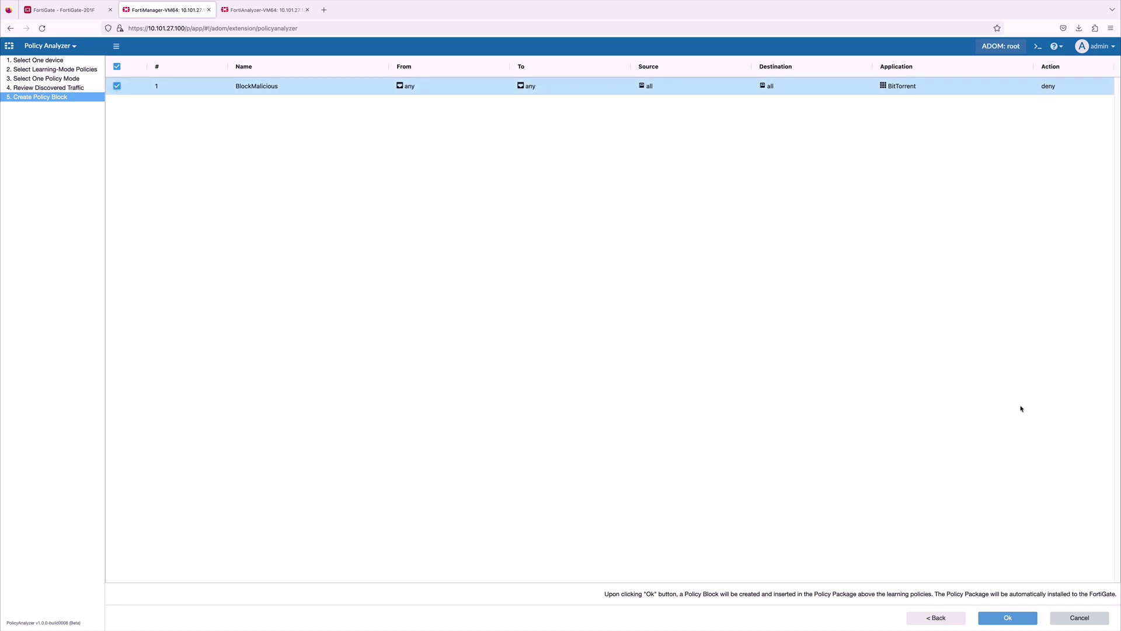
pyautogui.click(1022, 621)
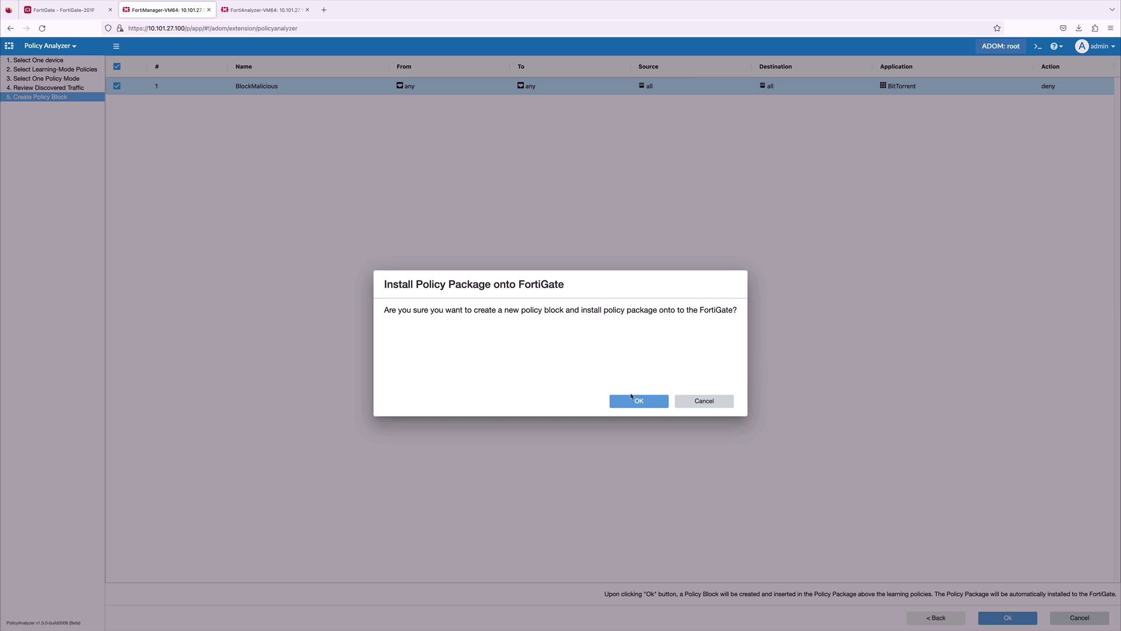
# Confirm installing the policy package with the BlockMalicious policy onto FortiGate
pyautogui.click(632, 398)
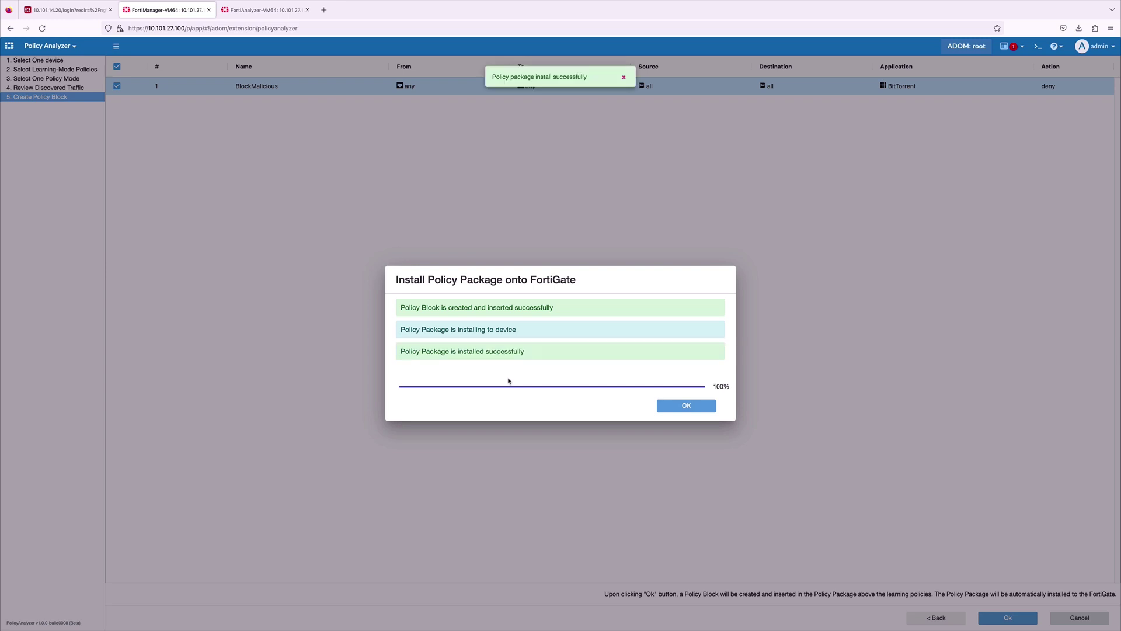
# Close the install summary and select the BlockMalicious BitTorrent-deny rule in FortiGate's Security Policy list
pyautogui.click(695, 412)
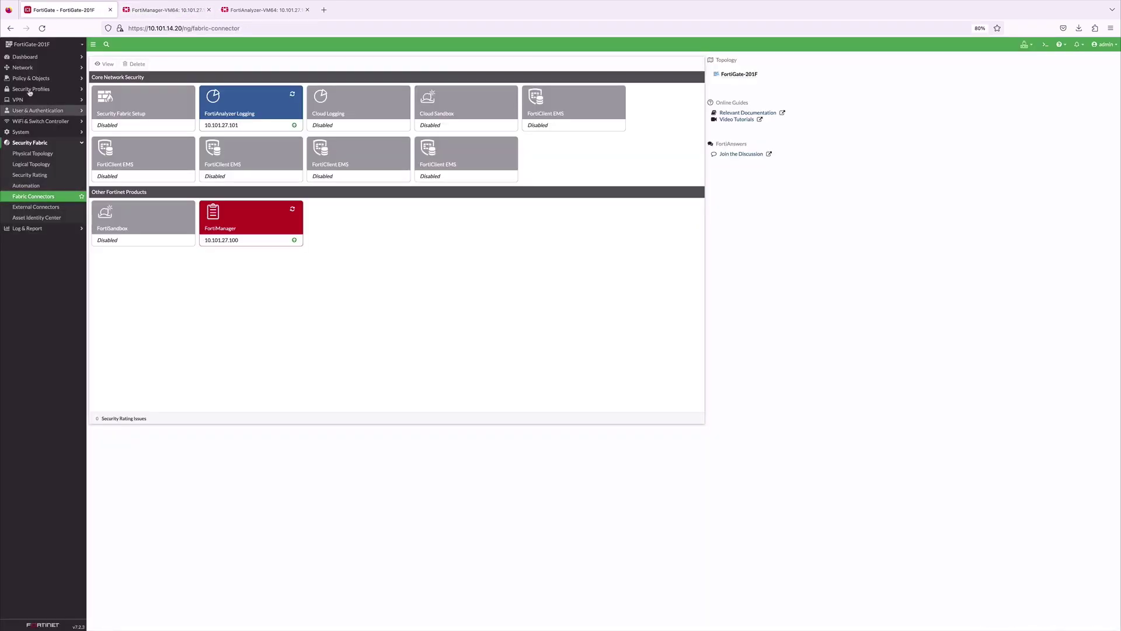
pyautogui.click(32, 78)
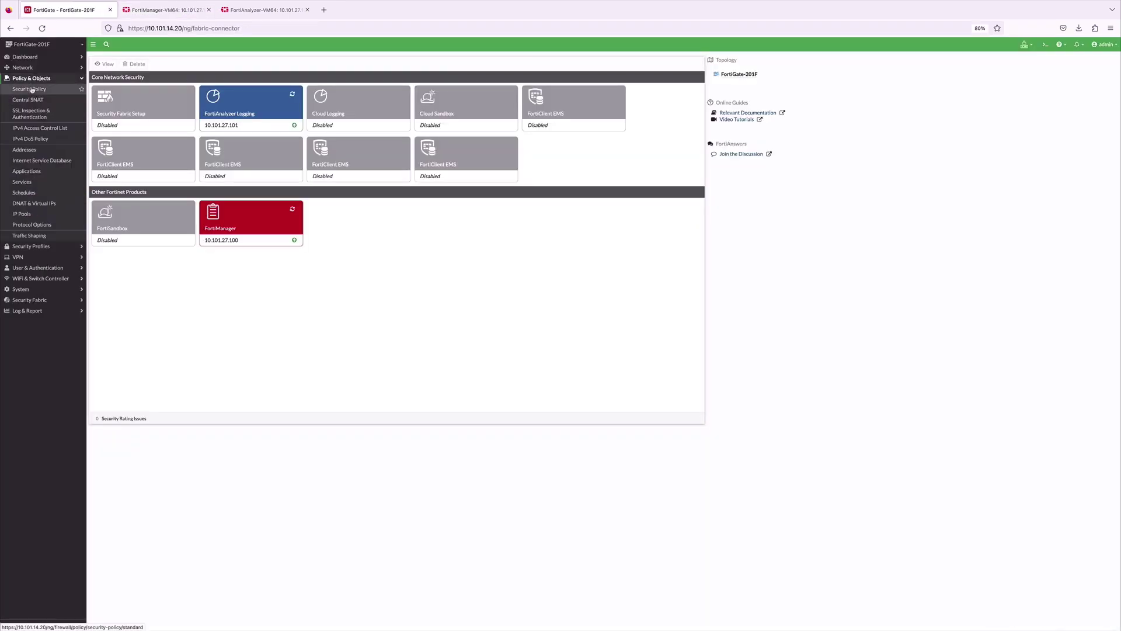
pyautogui.click(32, 89)
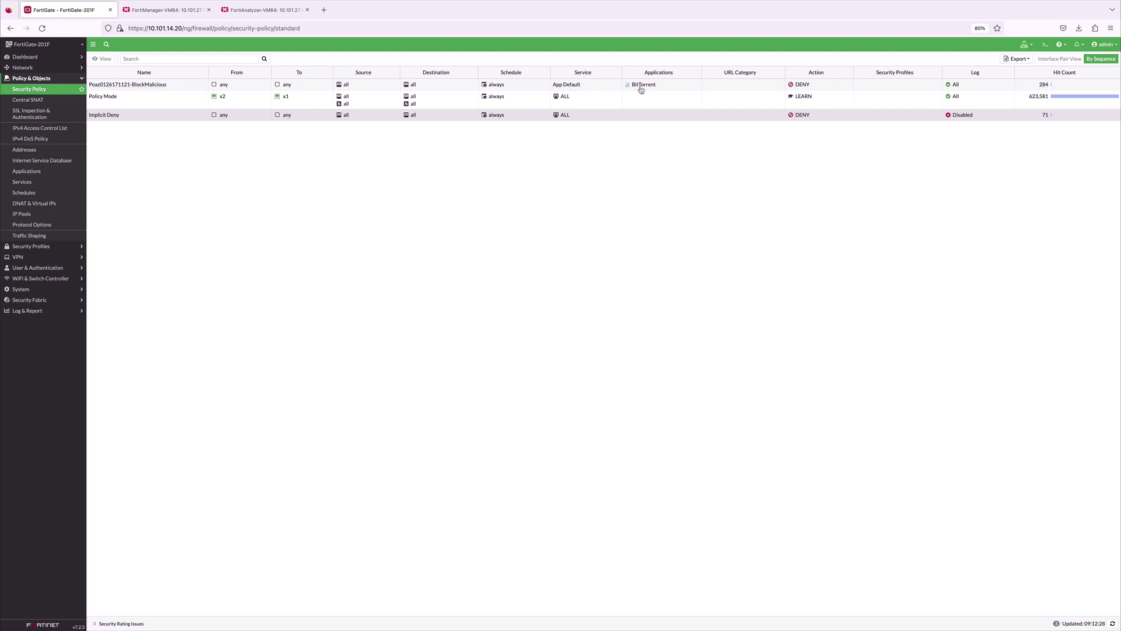
pyautogui.click(674, 89)
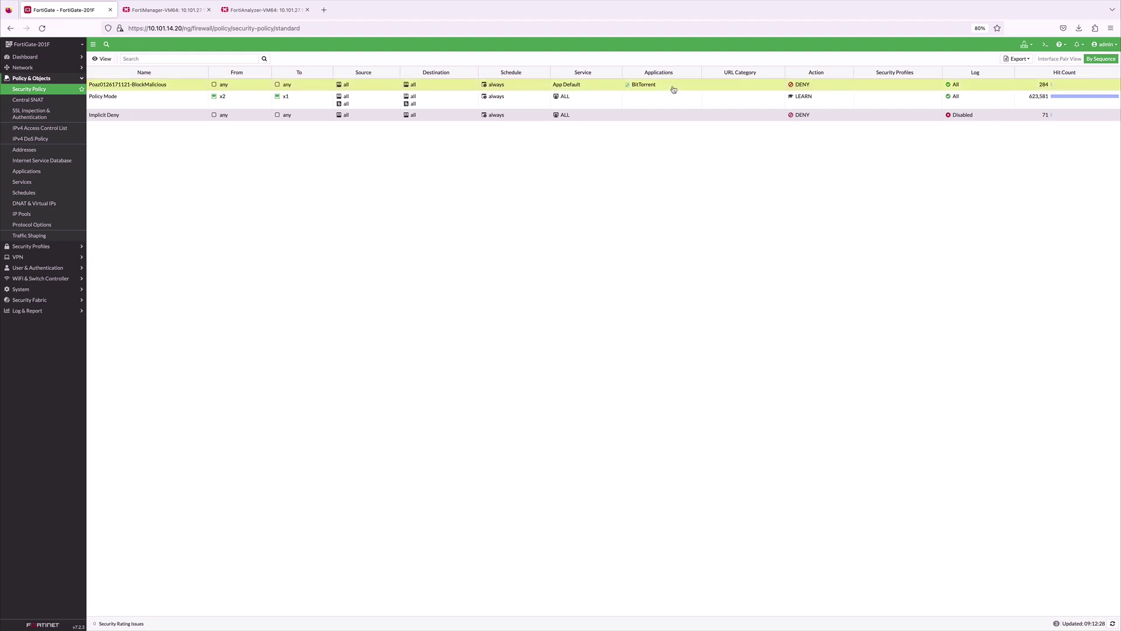